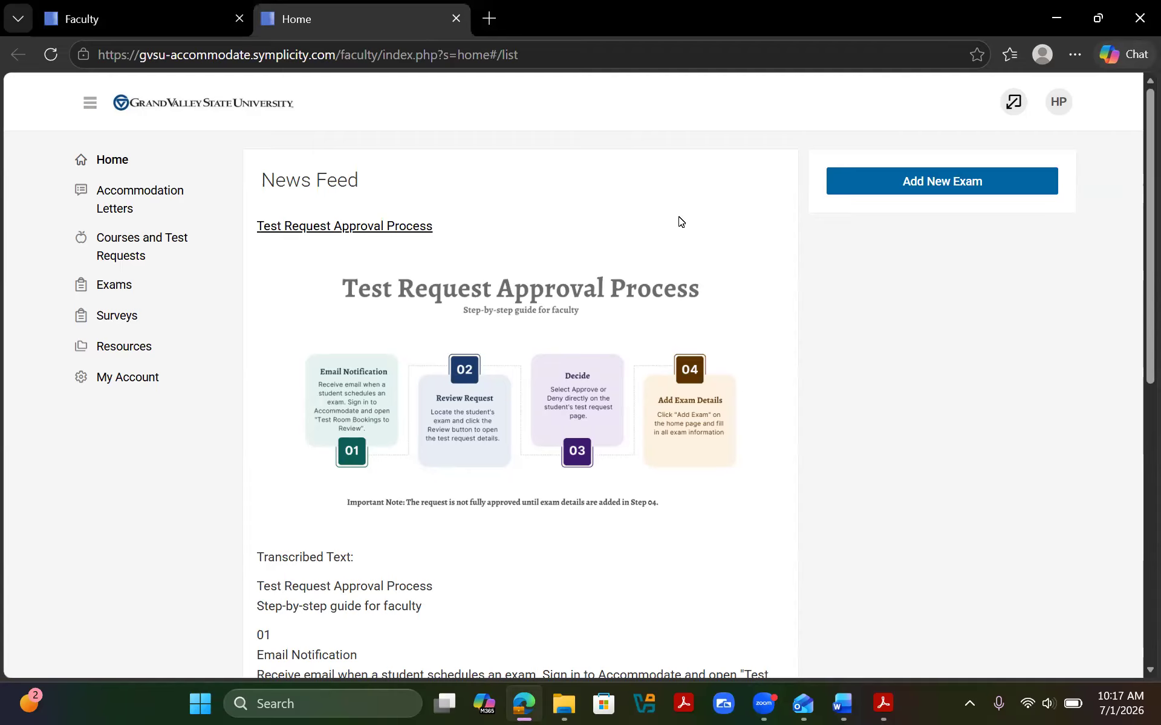
- Start a new exam and add Sections 1, 2 and 3 of Introduction to SAR (SAR 201) as its courses
click(873, 190)
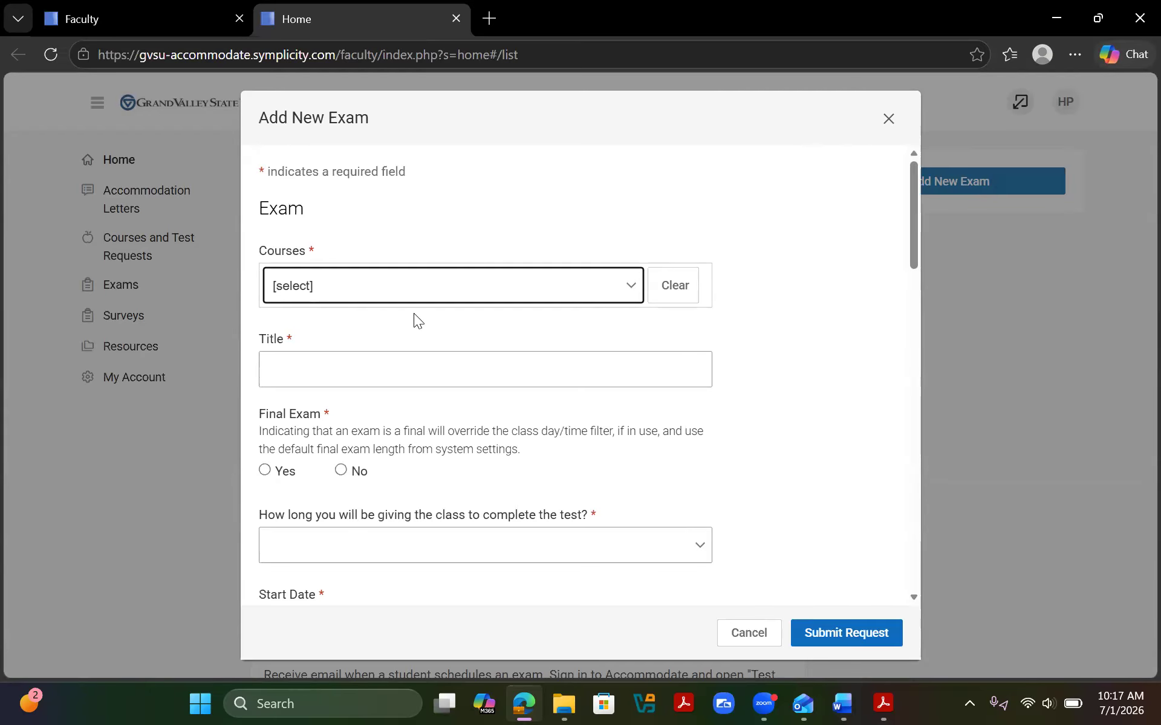
click(435, 284)
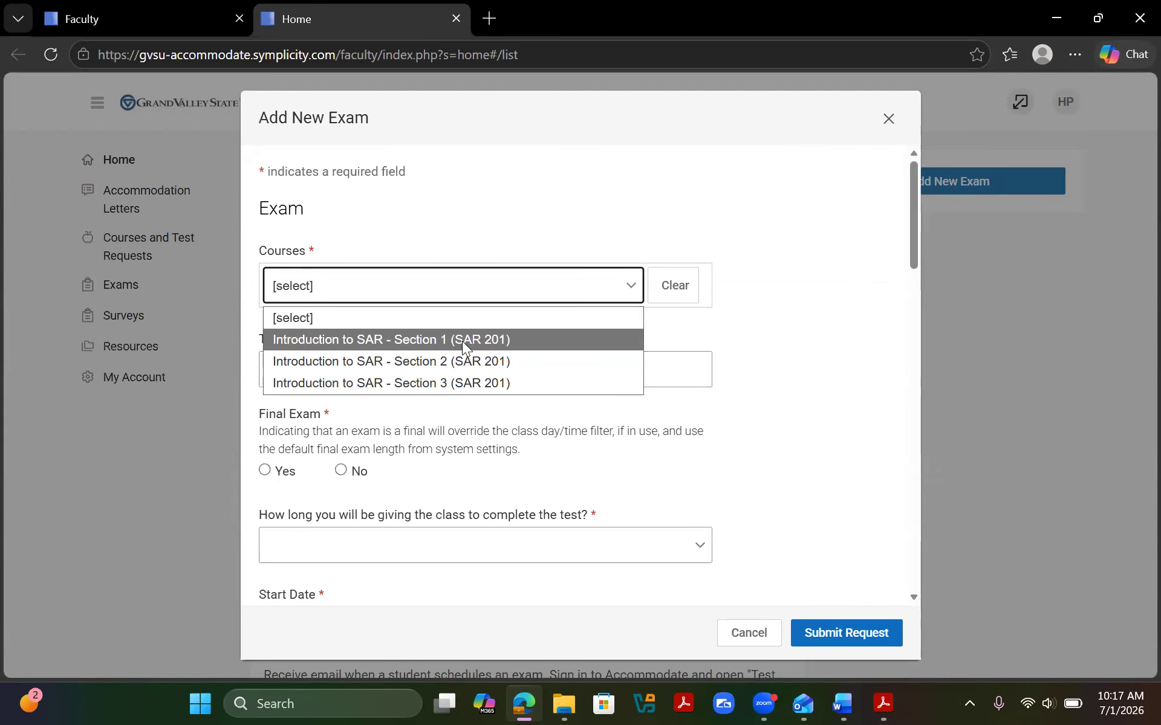
click(462, 338)
click(468, 336)
click(465, 361)
click(469, 295)
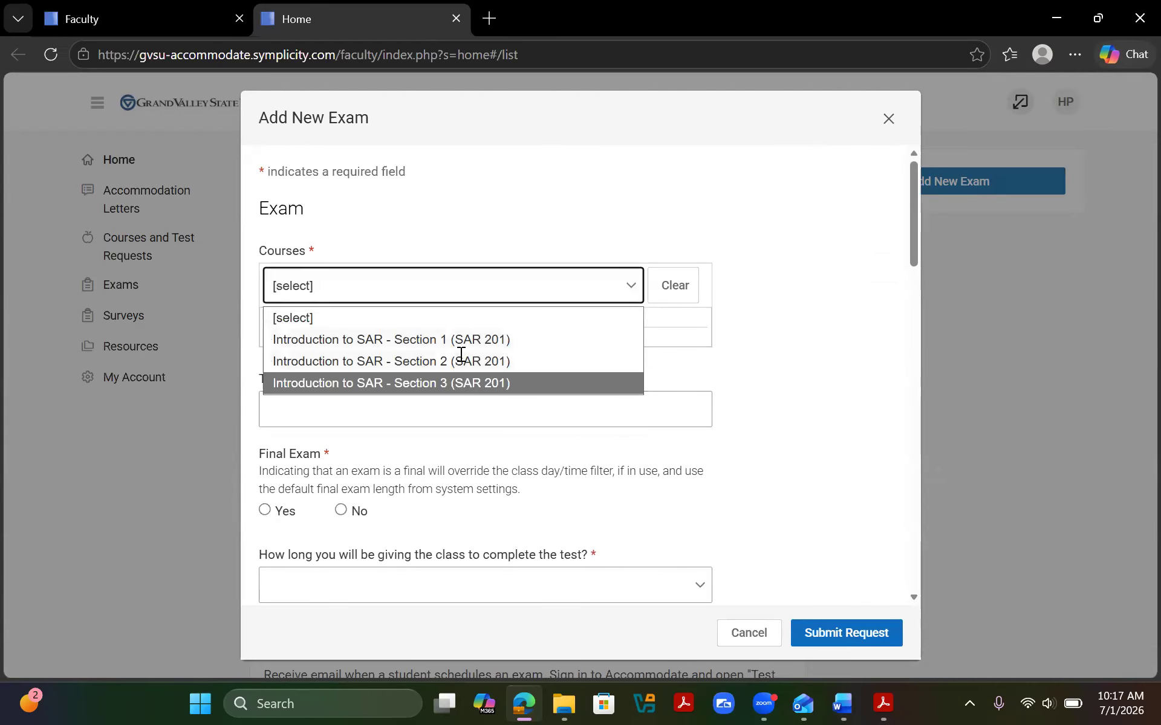
click(463, 383)
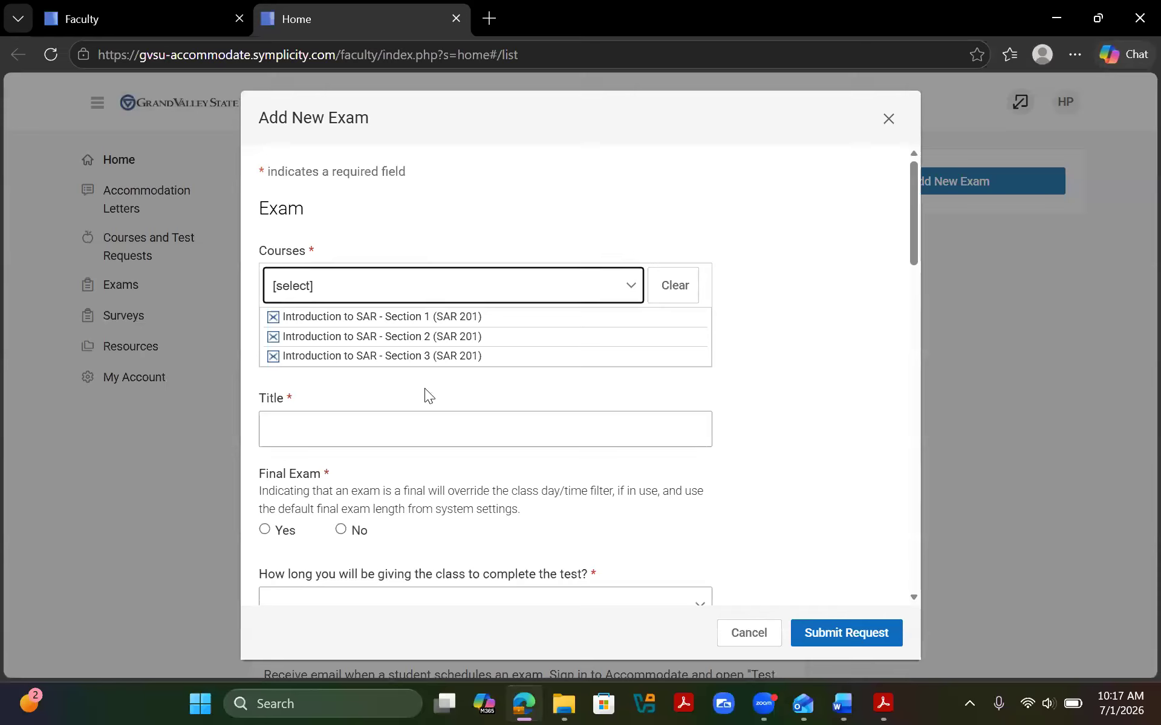
- Title the exam "Exam 1" and mark it as not a final exam
click(399, 425)
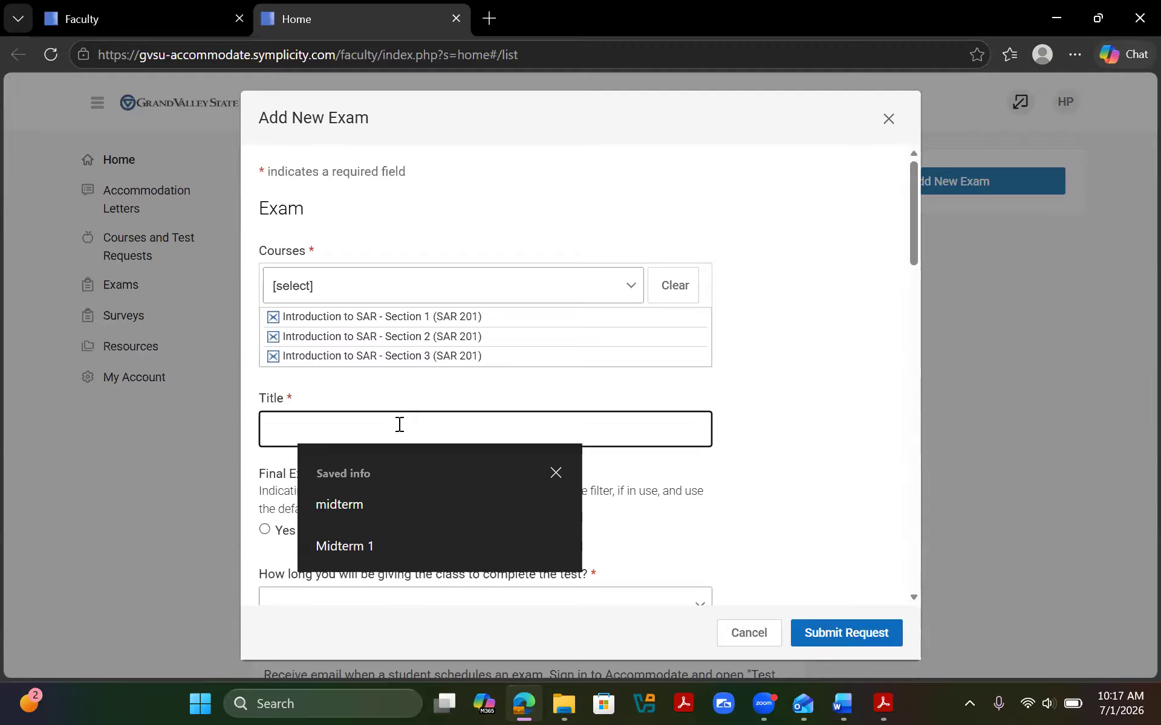
text(Ea\x)
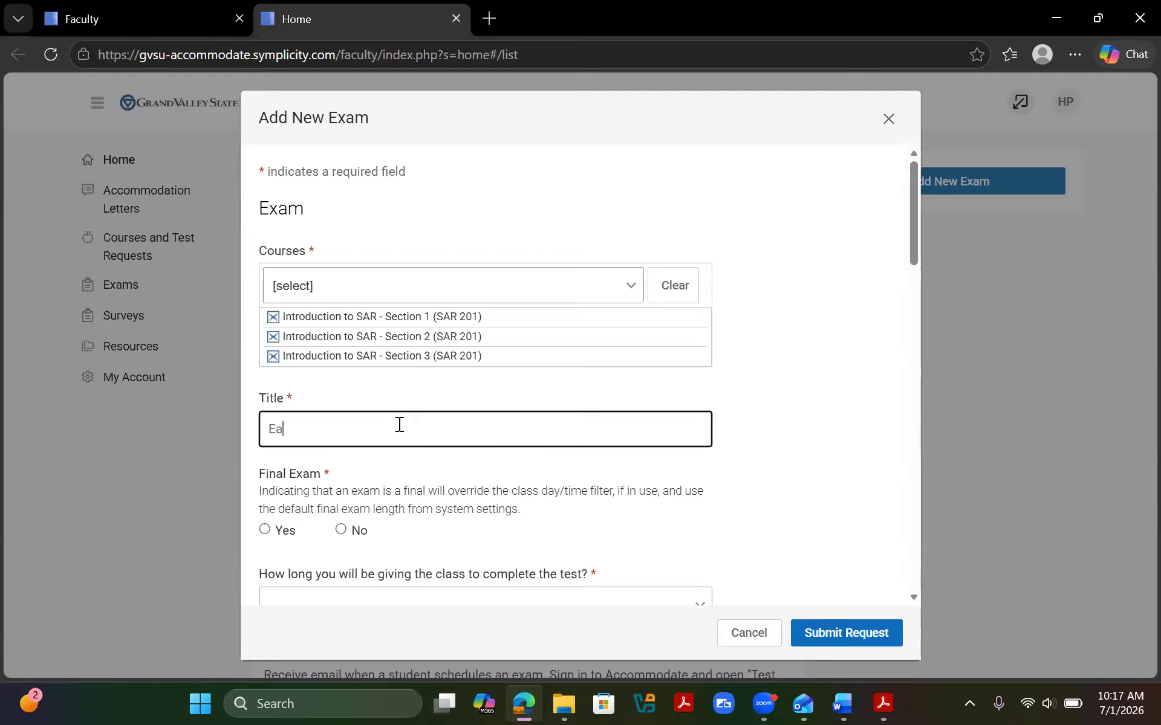
key(BackSpace)
key(BackSpace)
key(BackSpace)
text(xam 1)
scroll(397, 432, down, 3)
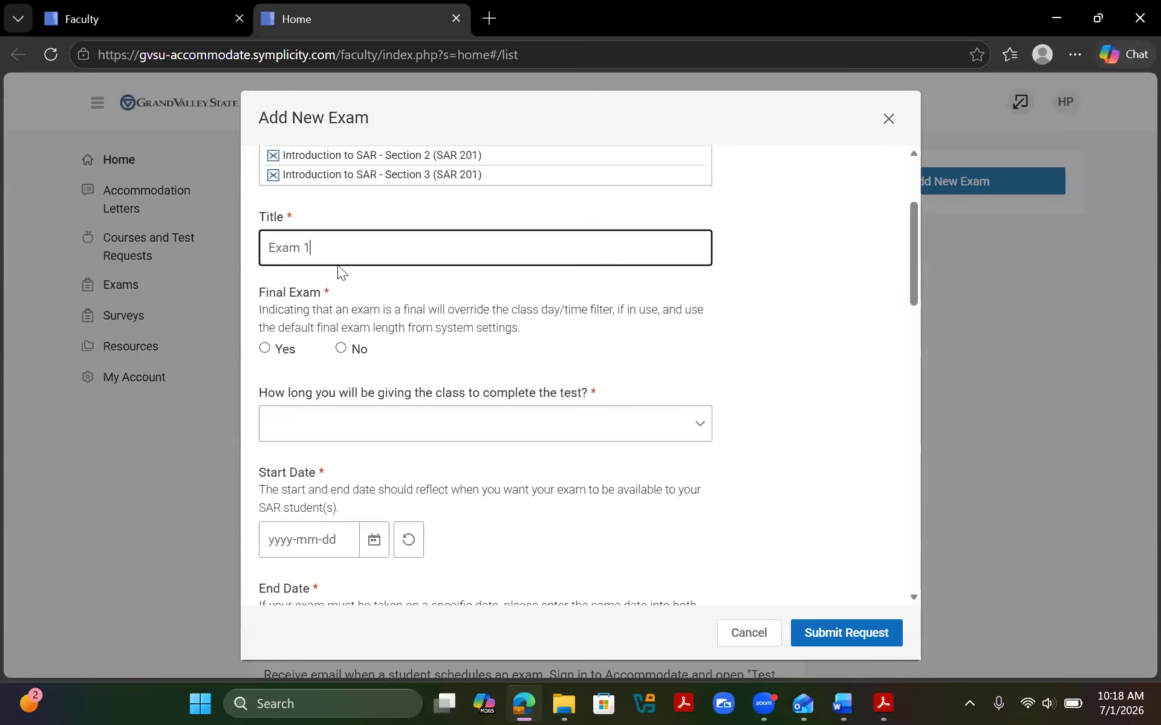
click(341, 348)
- Set the time given to the class to complete the test to 30
scroll(347, 351, up, 3)
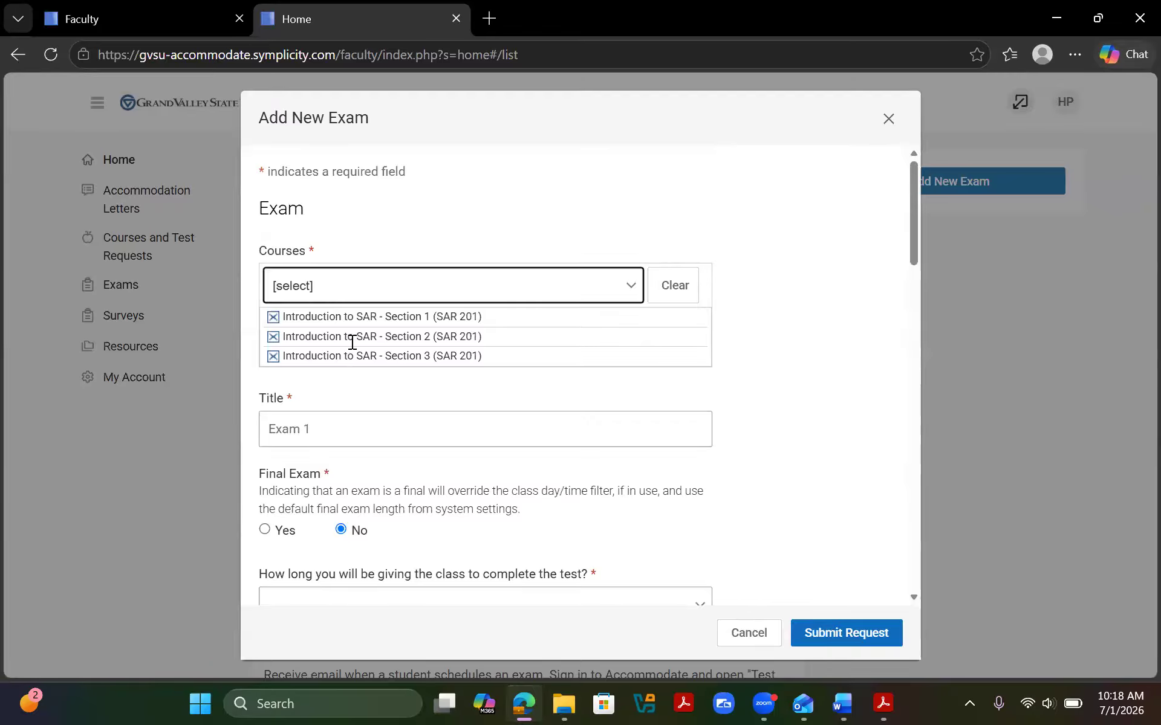
scroll(352, 342, down, 3)
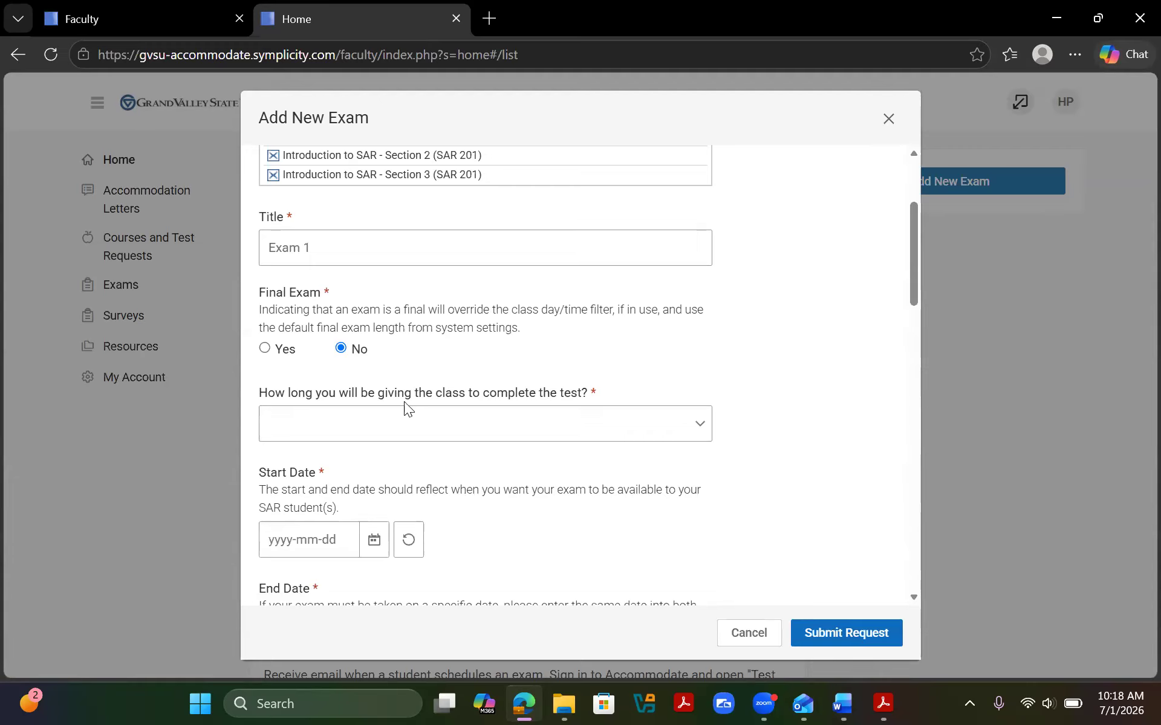
click(417, 434)
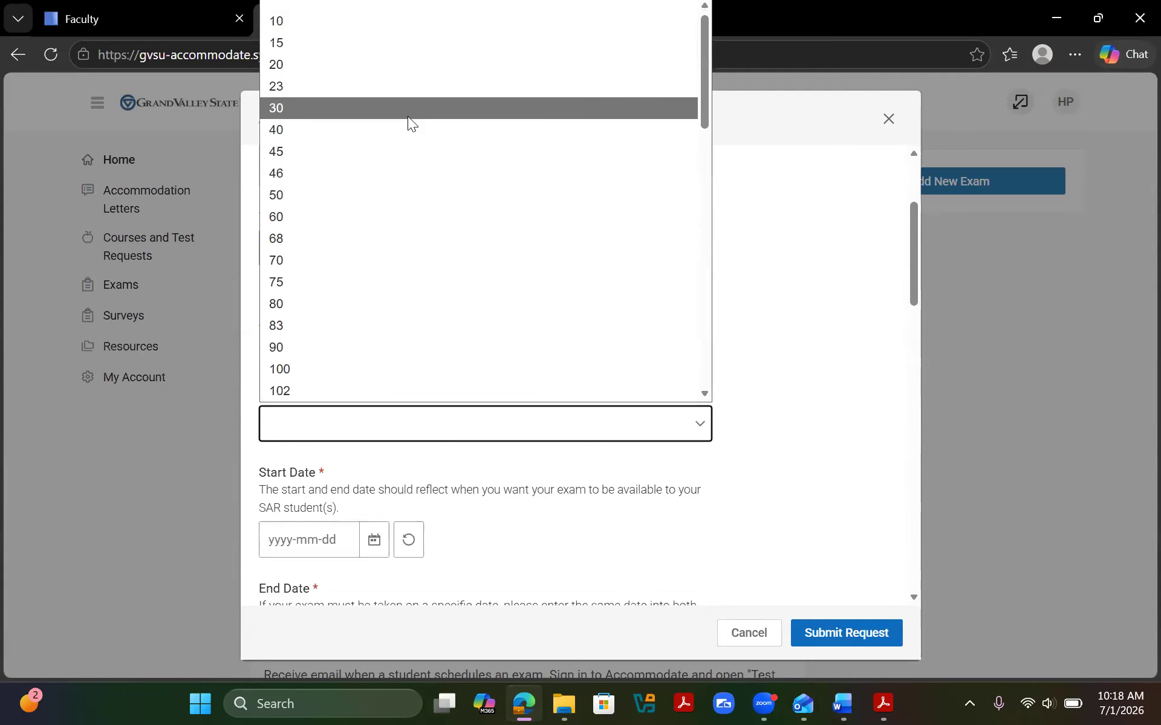
click(407, 109)
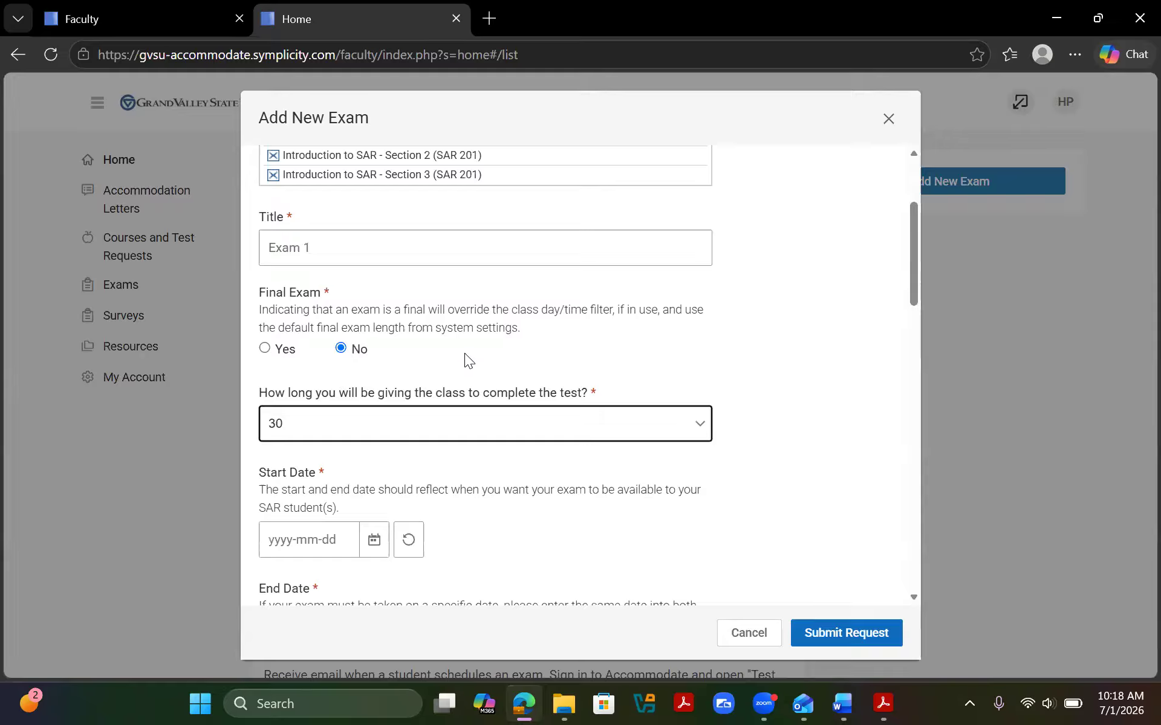
- Set the exam's start date to 2026-07-13 and its end date to 2026-07-17
scroll(484, 356, down, 3)
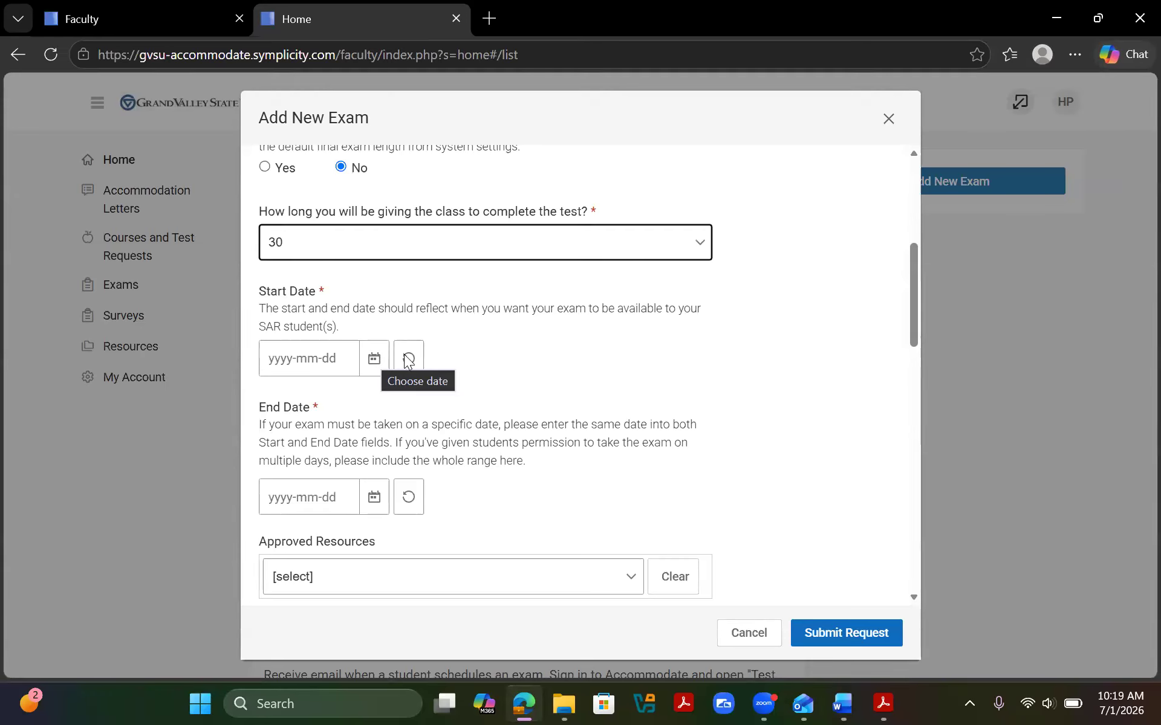
click(374, 360)
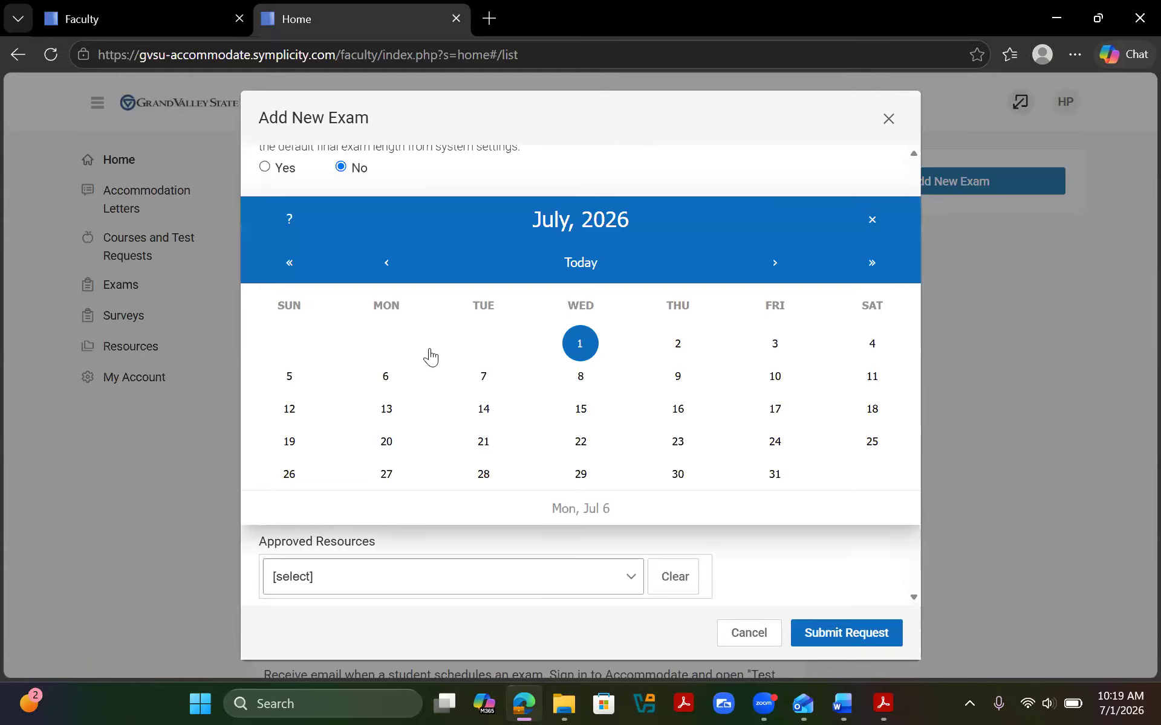
click(388, 412)
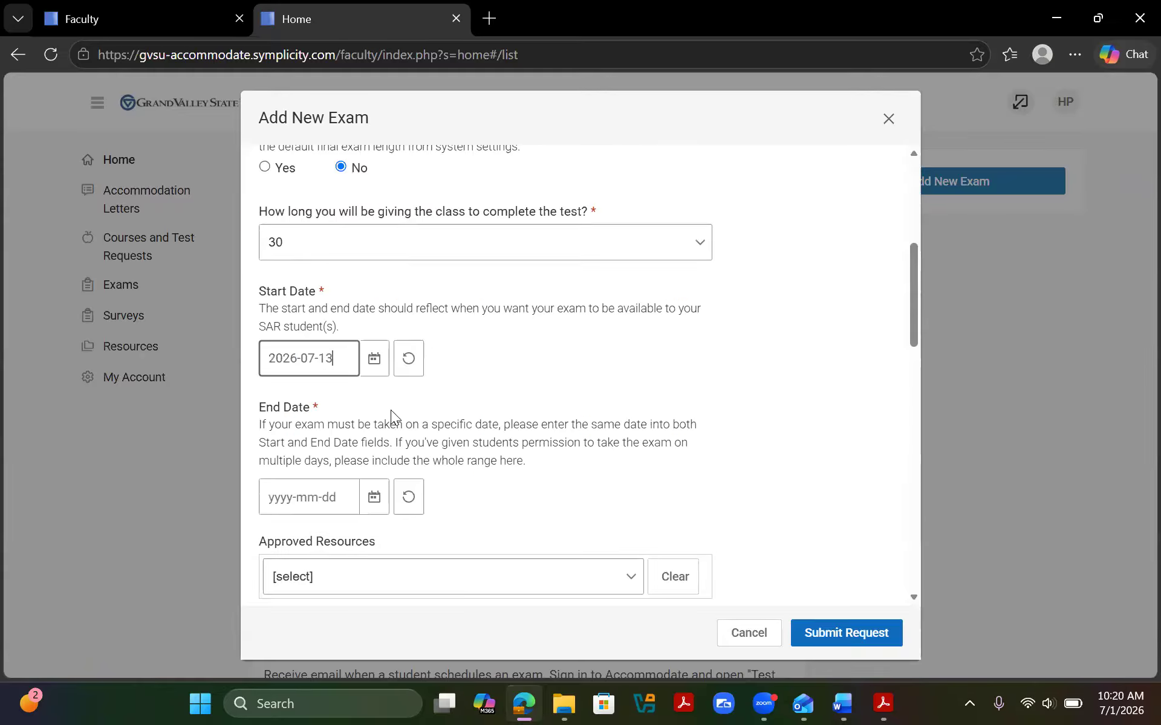
click(375, 497)
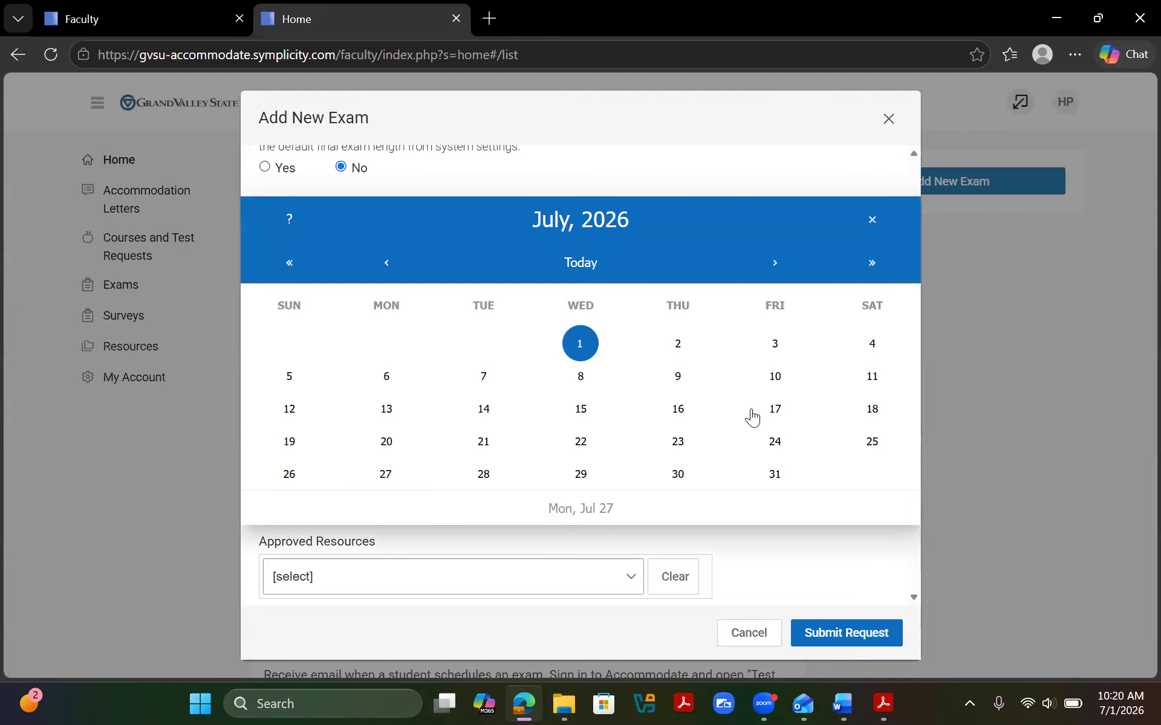
click(784, 416)
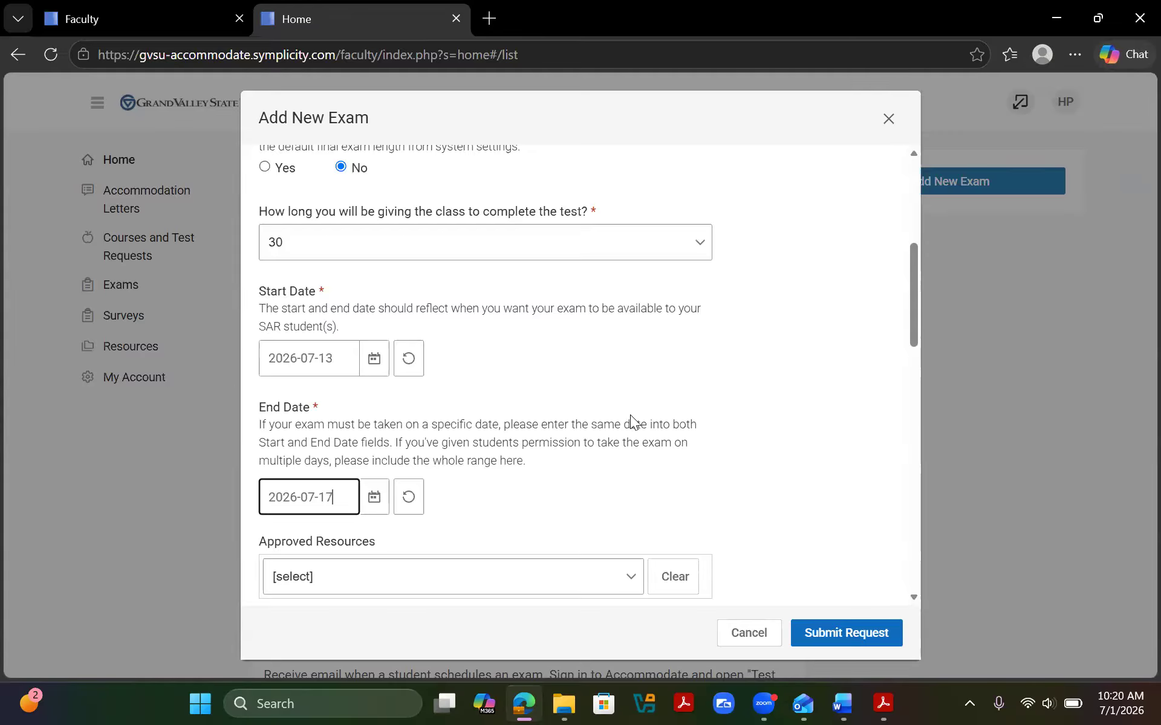
- Add Calculator, Math Formulas and Scantron/Bubble Sheet to the exam's approved resources
scroll(622, 405, down, 2)
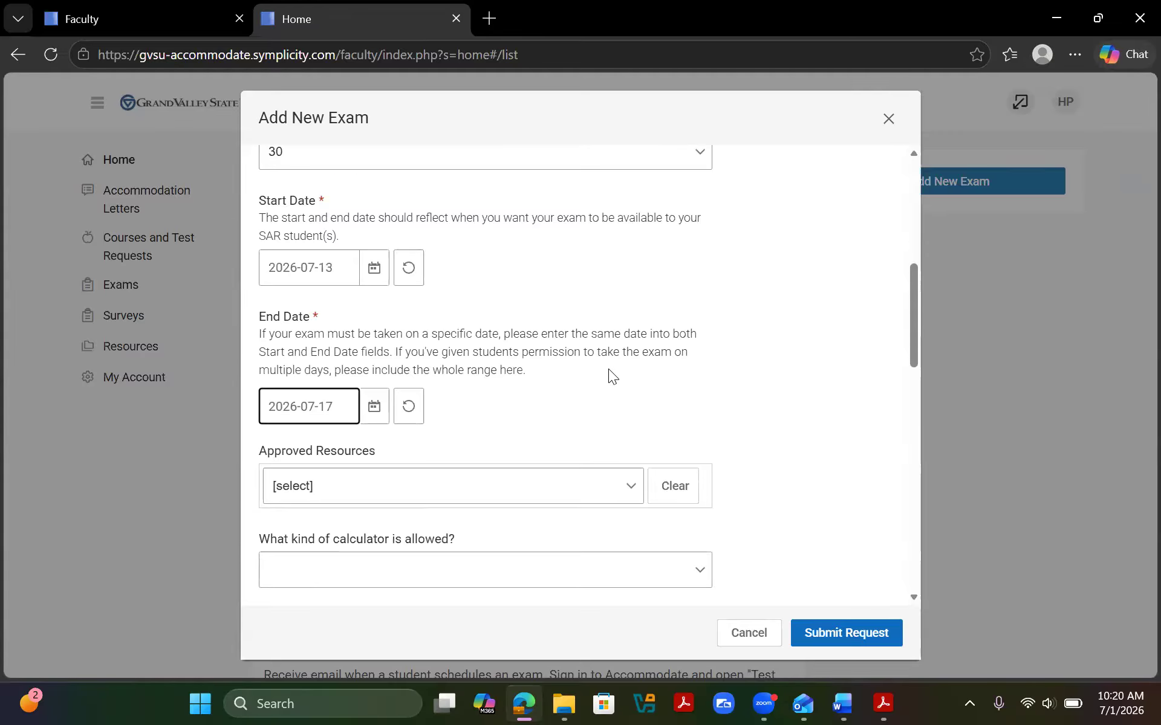
click(570, 493)
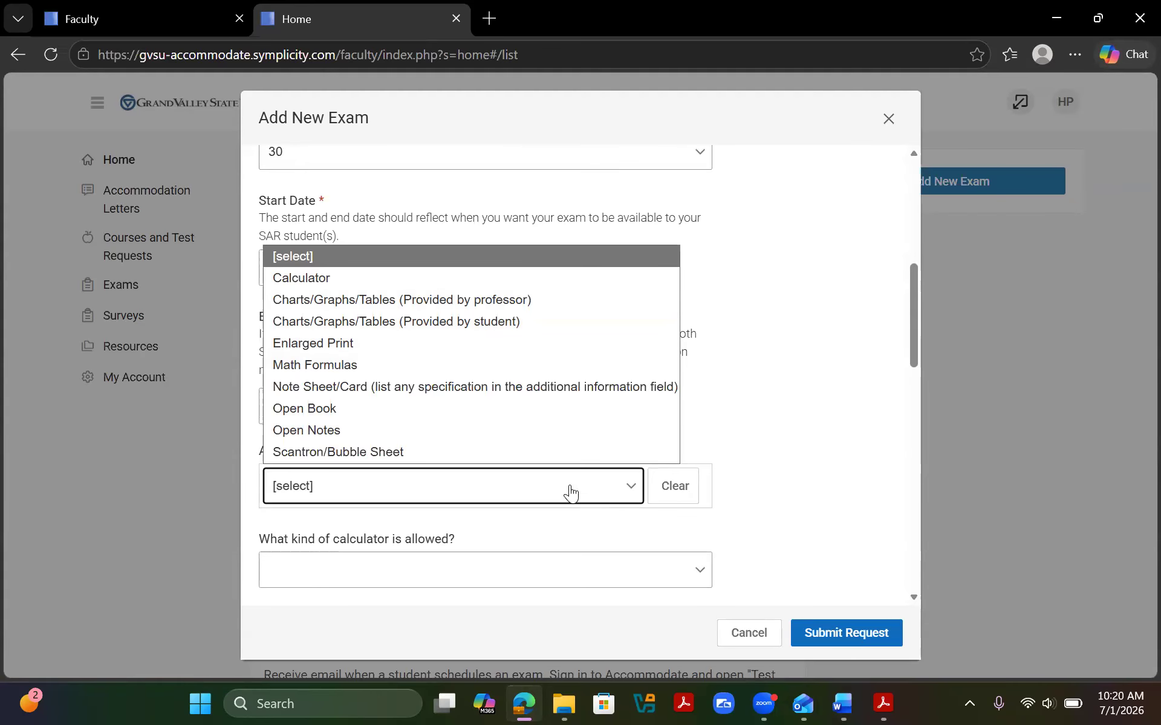
click(584, 286)
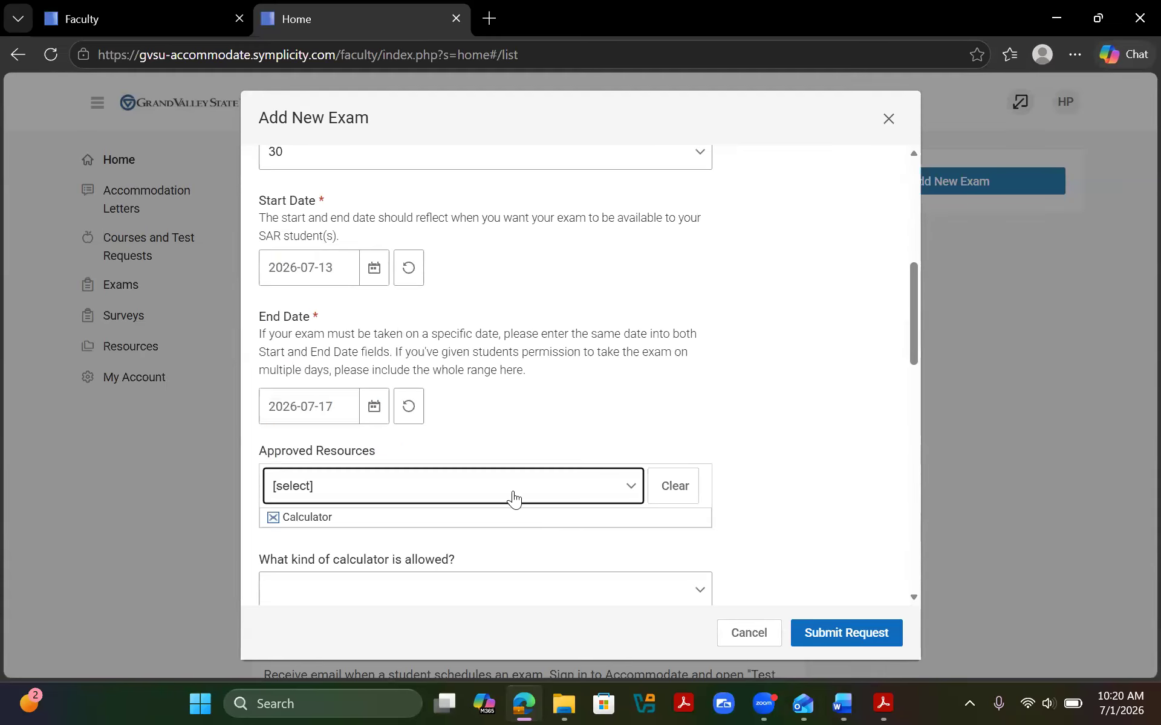
click(514, 489)
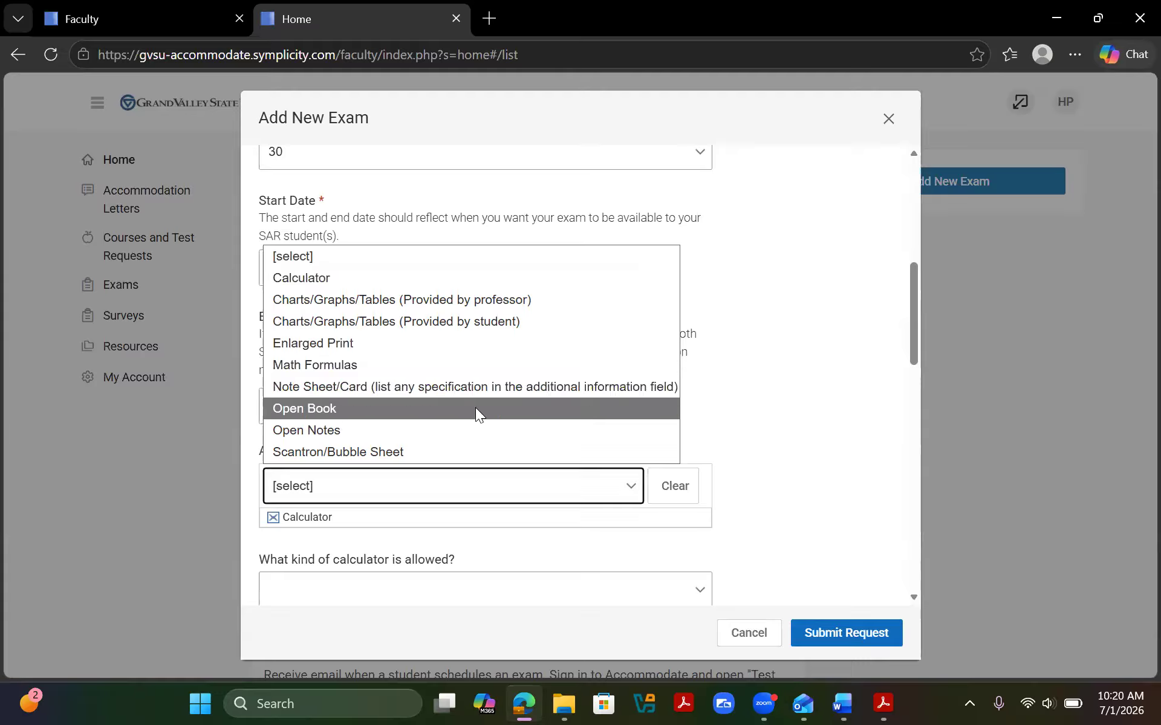
click(484, 365)
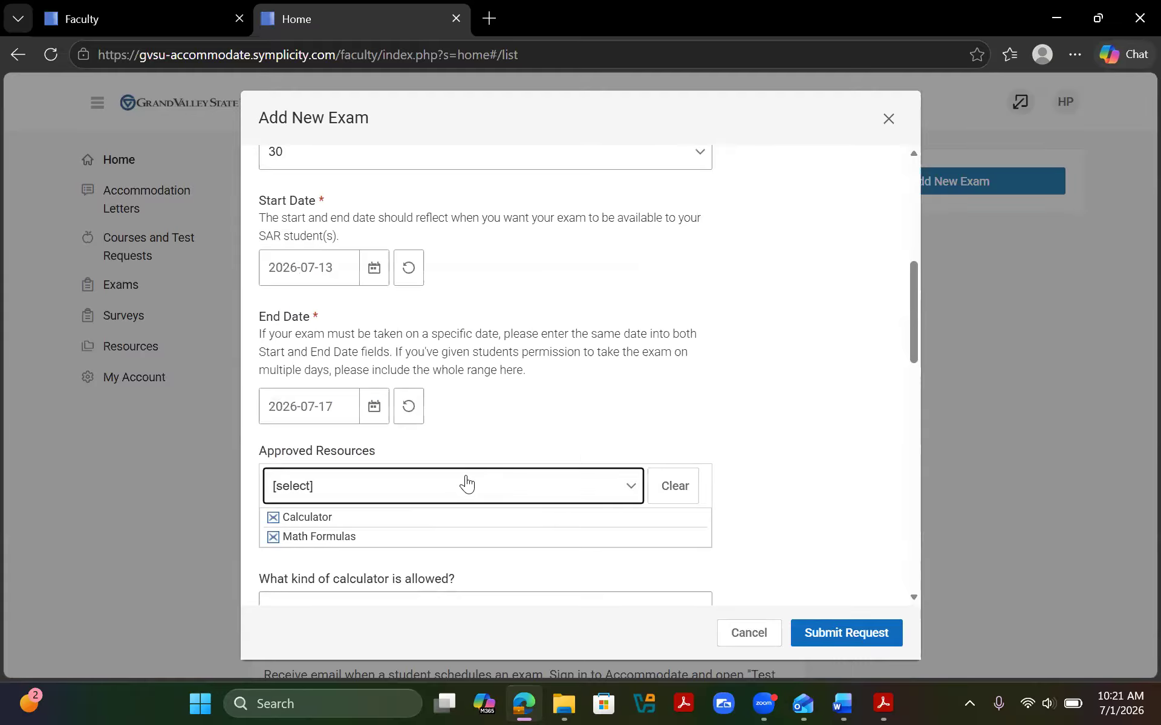
click(464, 483)
click(467, 453)
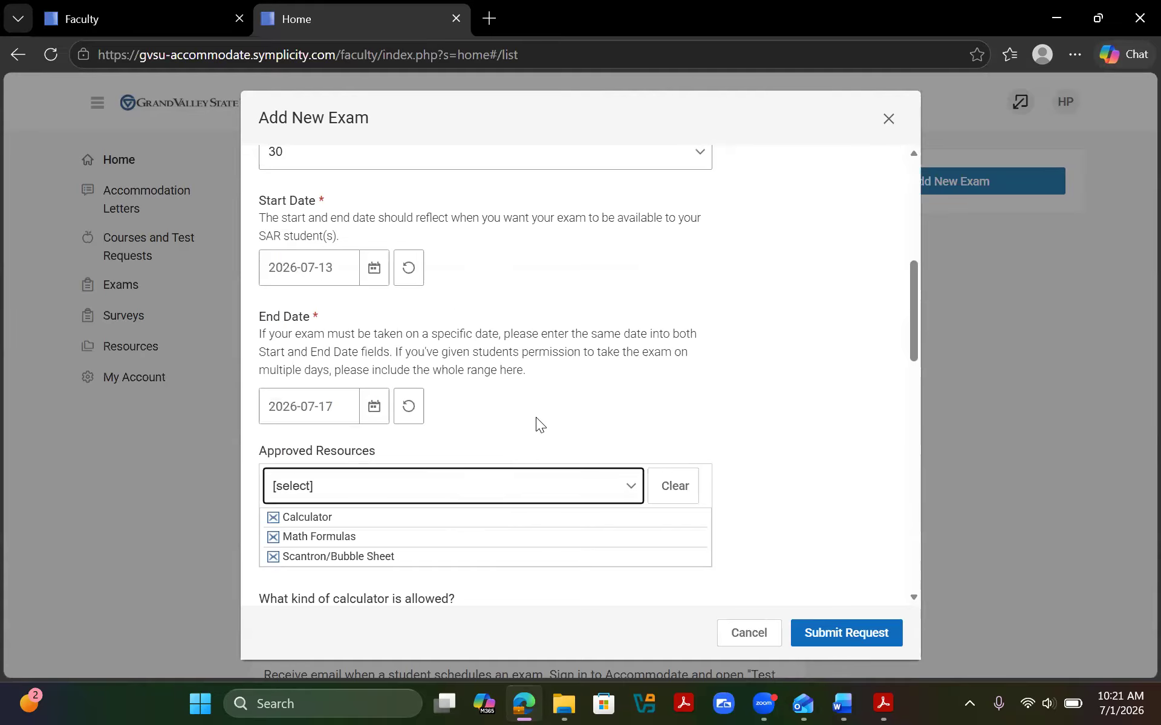
- Set the kind of calculator allowed to Basic Calculator
scroll(536, 417, down, 3)
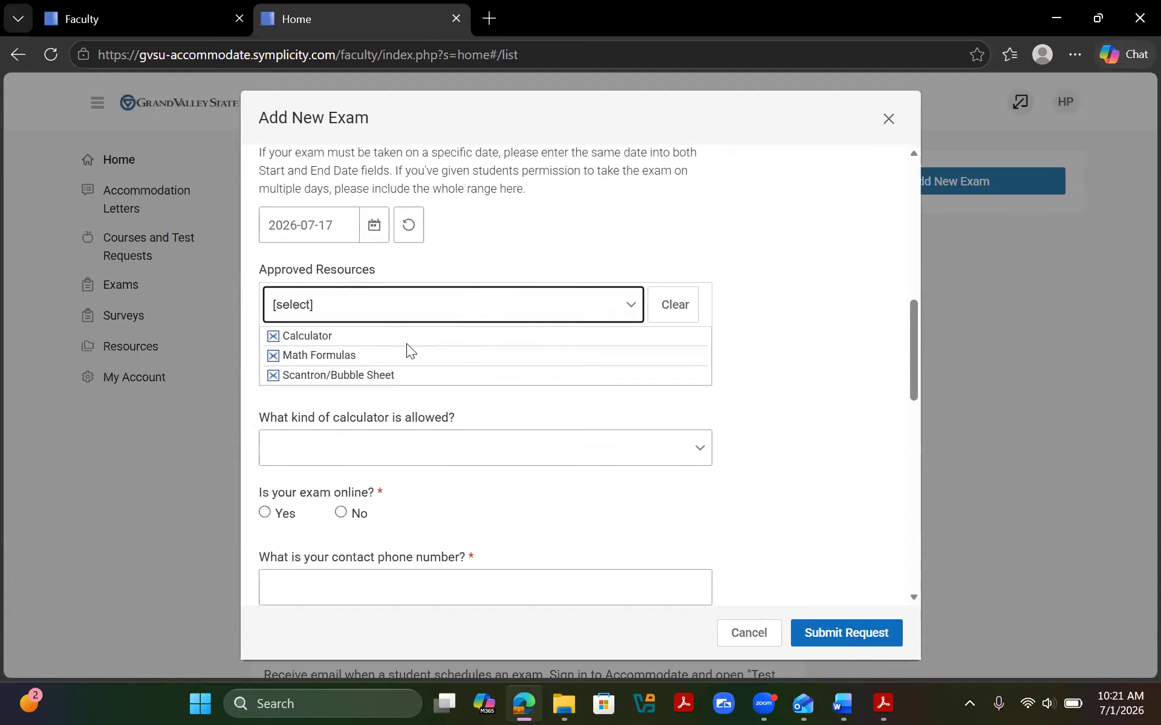
click(401, 453)
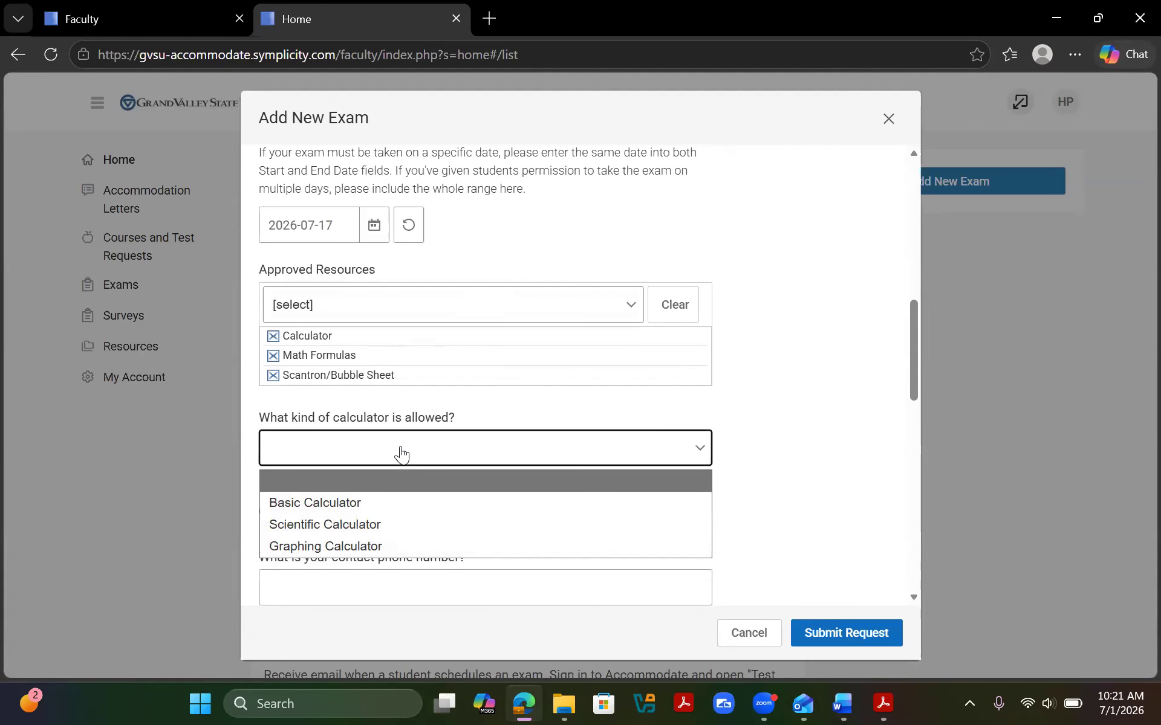
click(401, 454)
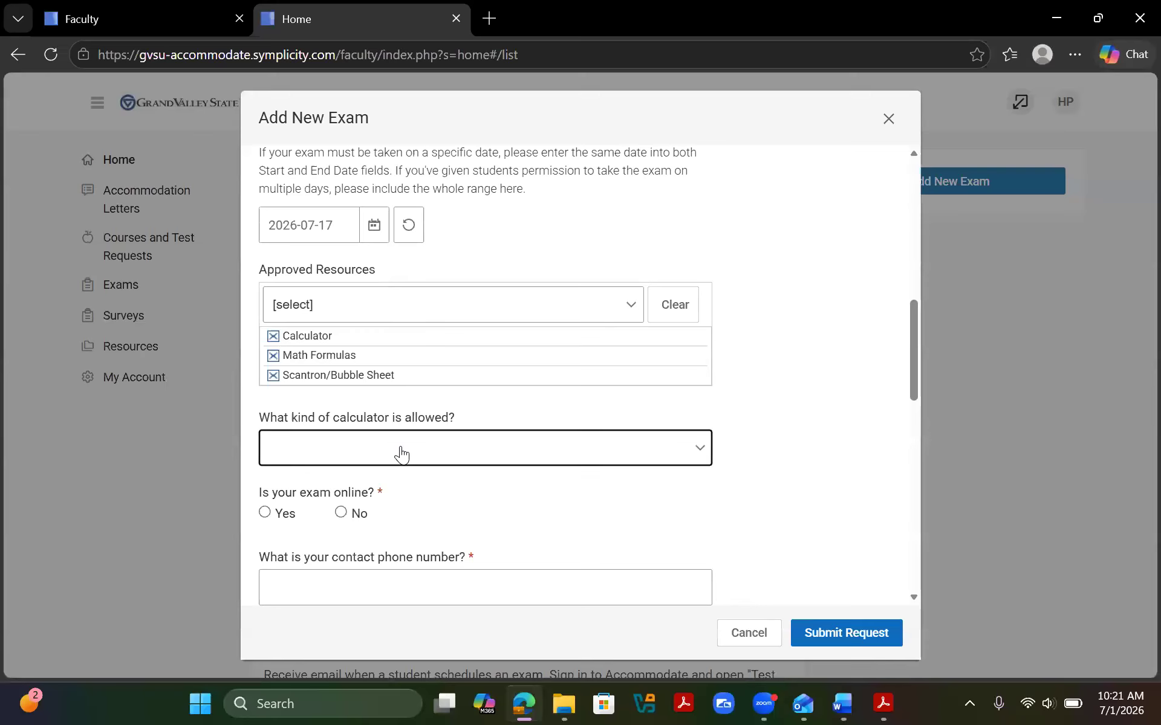
click(401, 453)
click(400, 499)
- Mark the exam as online, leave its password blank, and answer No for the Respondus Lockdown Browser
scroll(446, 374, down, 3)
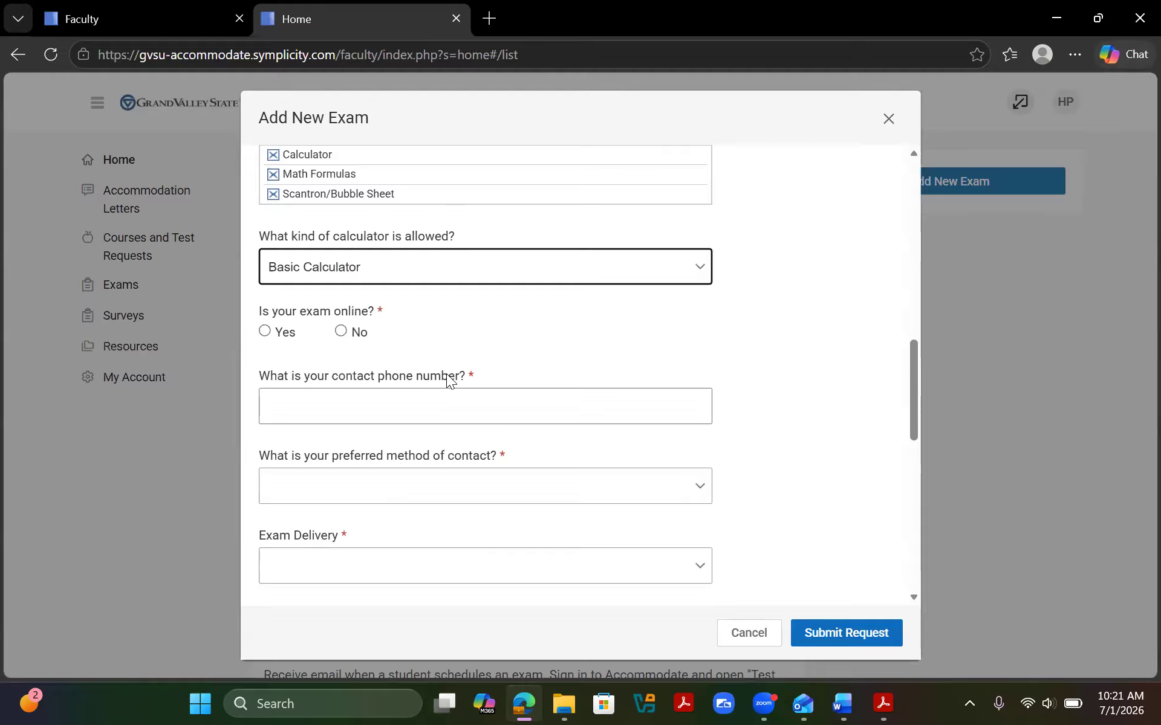
click(274, 332)
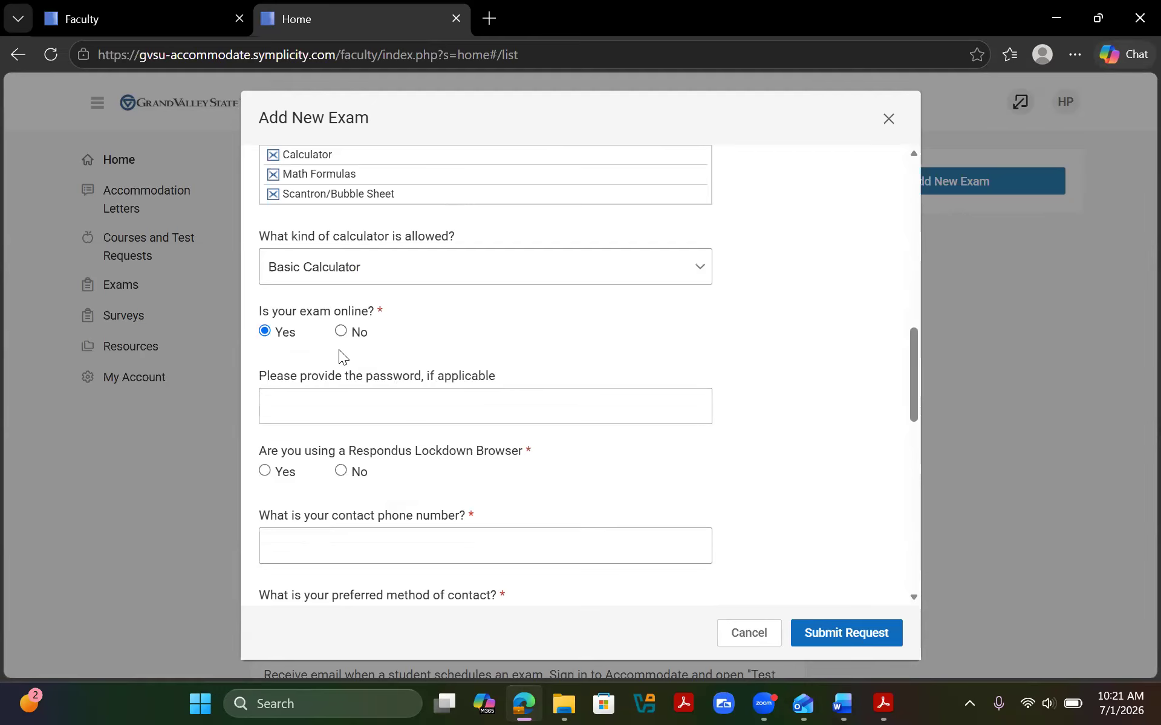
click(364, 414)
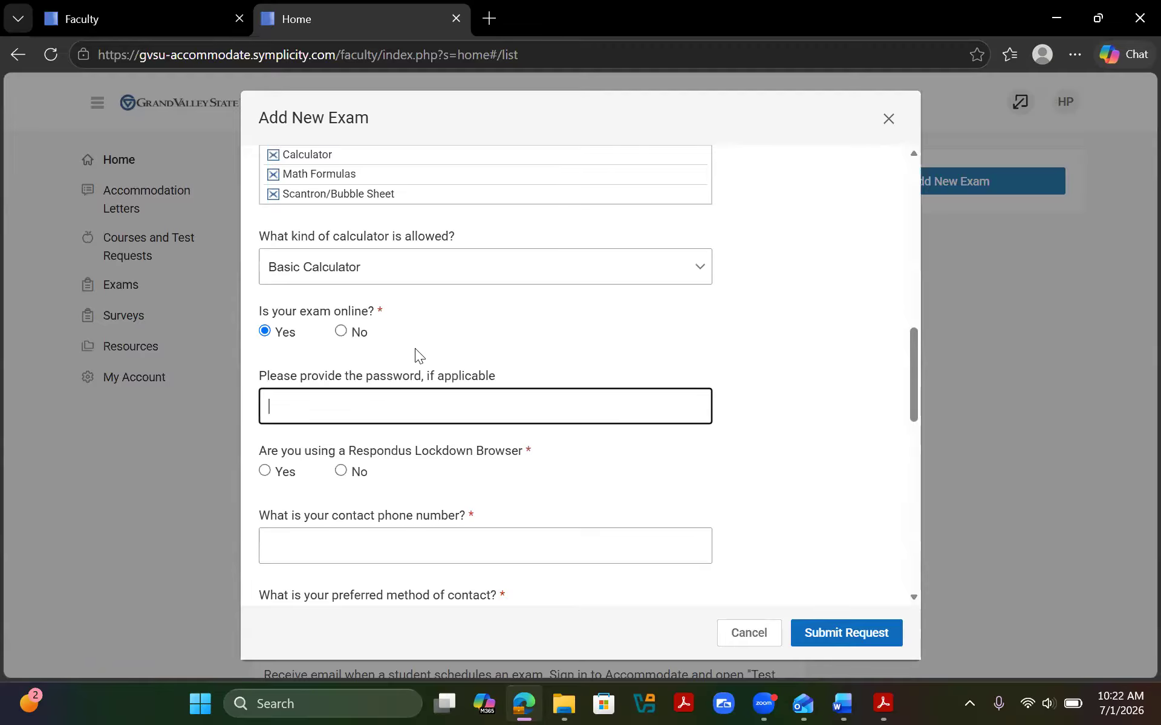
click(341, 472)
- Fill in the contact phone number with the saved entry and set the preferred method of contact to Phone Call
scroll(379, 399, down, 1)
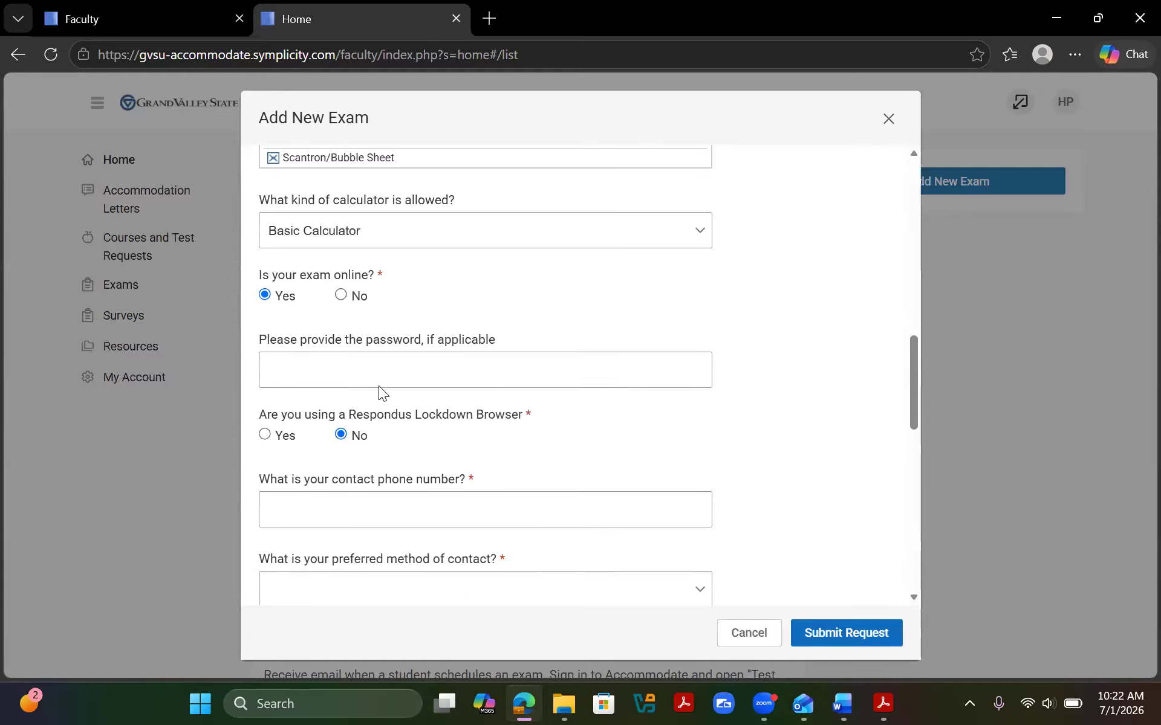
scroll(381, 390, down, 3)
click(383, 362)
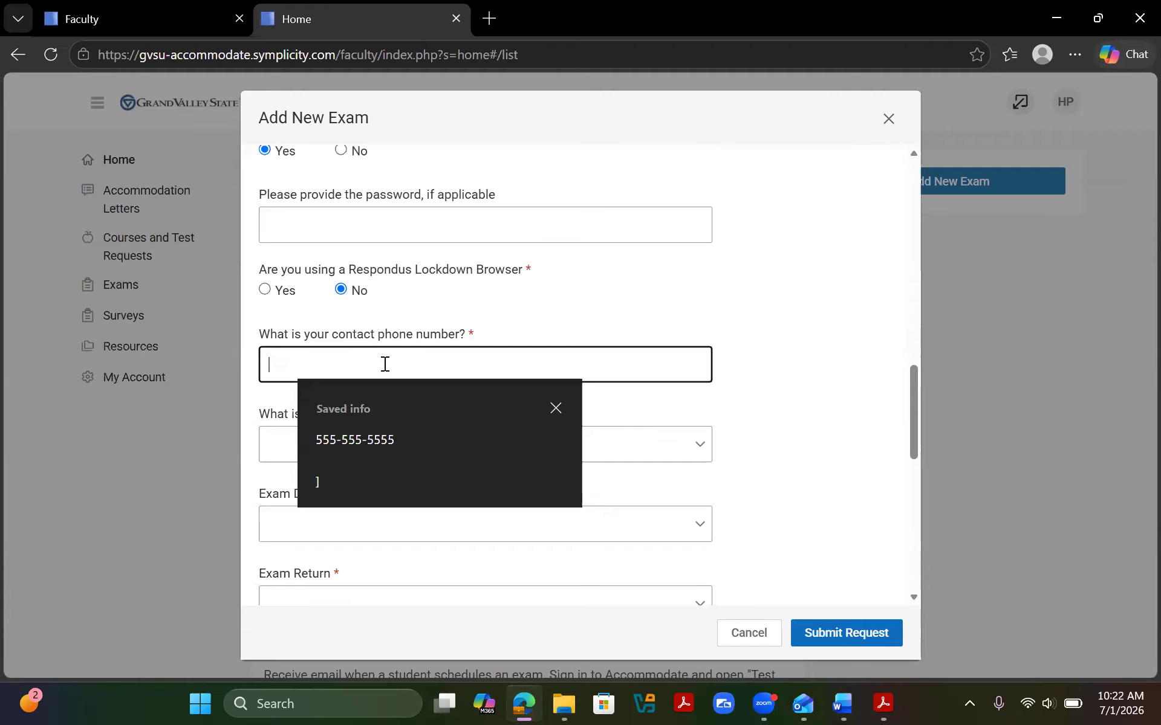
click(390, 439)
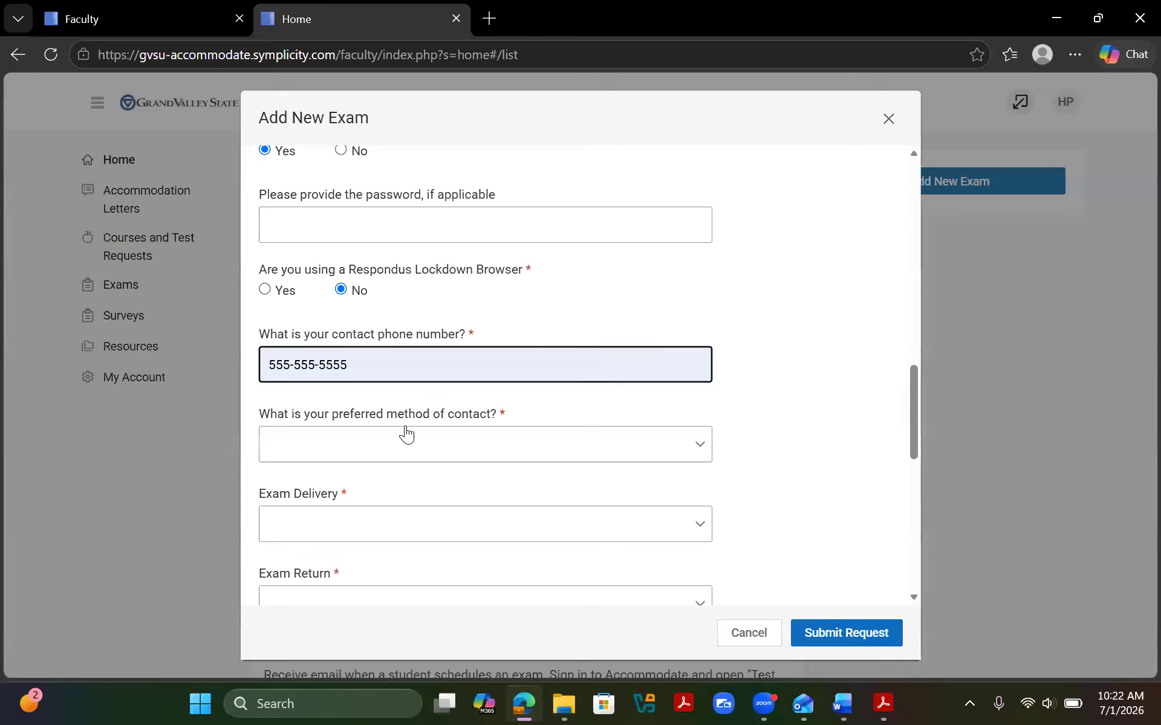
click(427, 463)
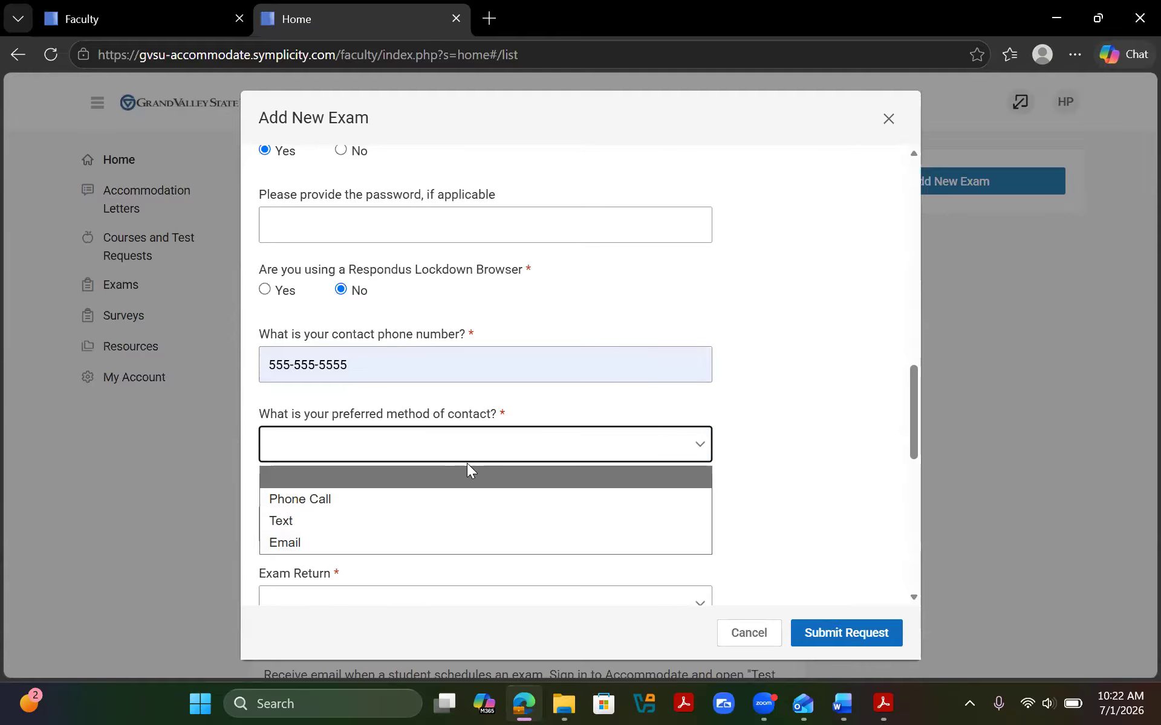
click(454, 508)
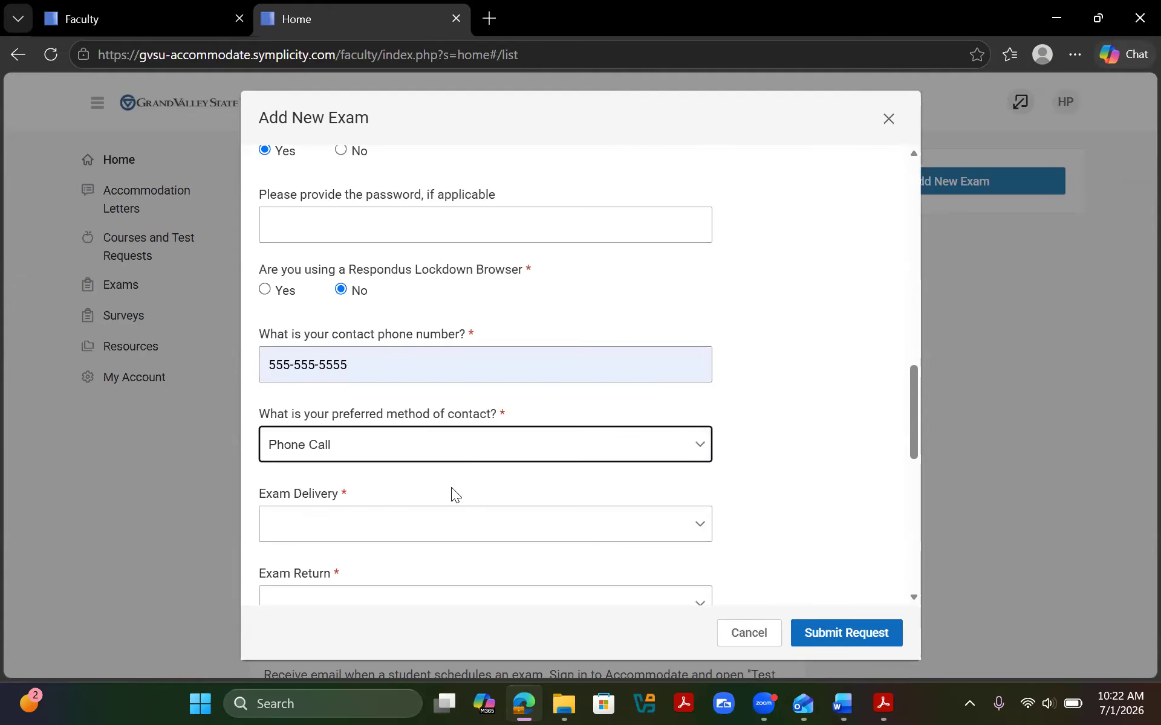
- Set the exam delivery to "This exam will be administered through blackboard" and the exam return to "Submitted via Blackboard"
scroll(457, 470, down, 2)
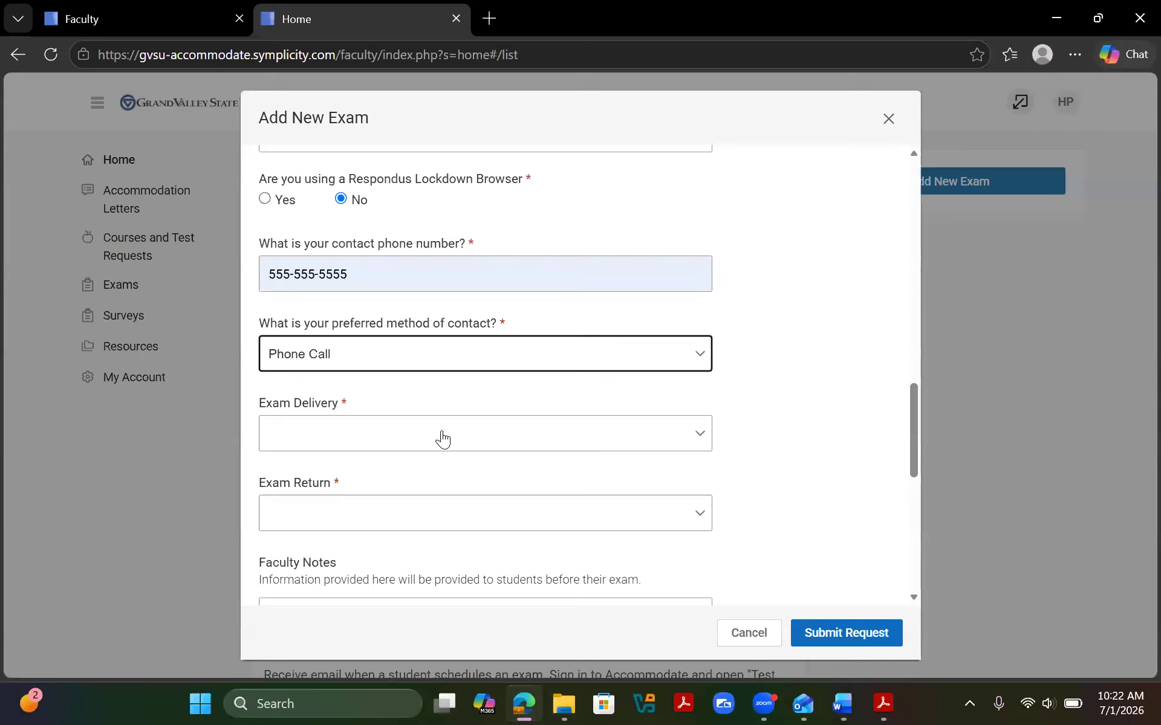
click(443, 437)
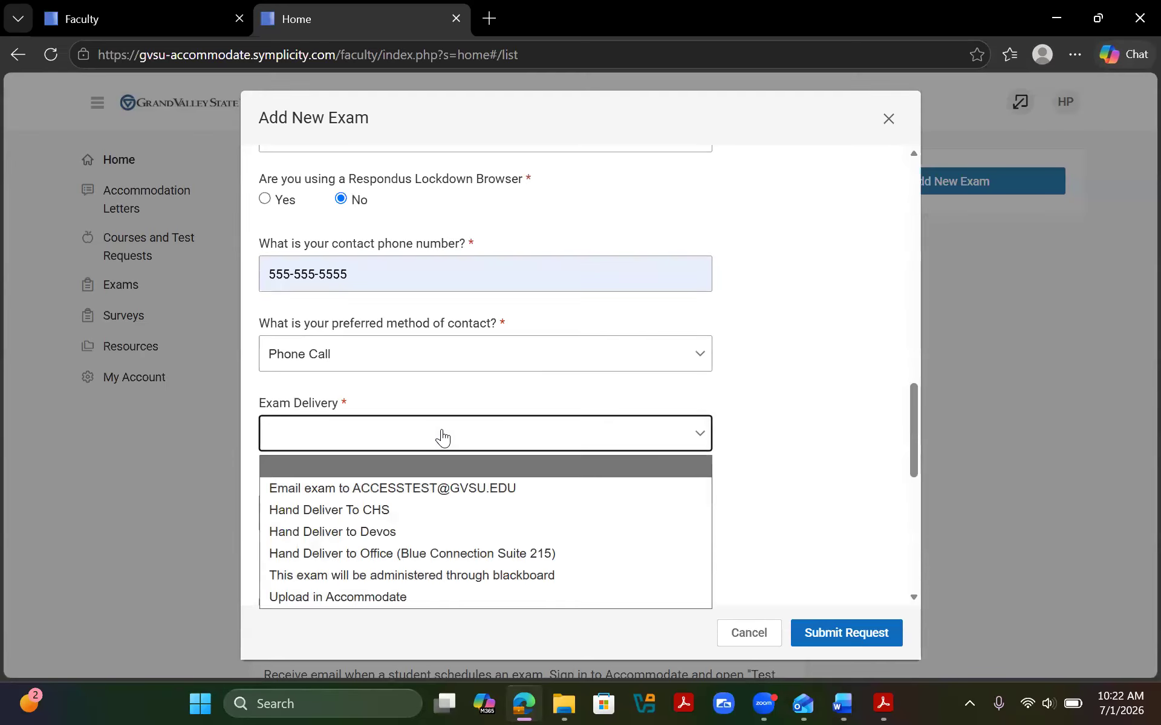
click(483, 574)
scroll(517, 446, down, 3)
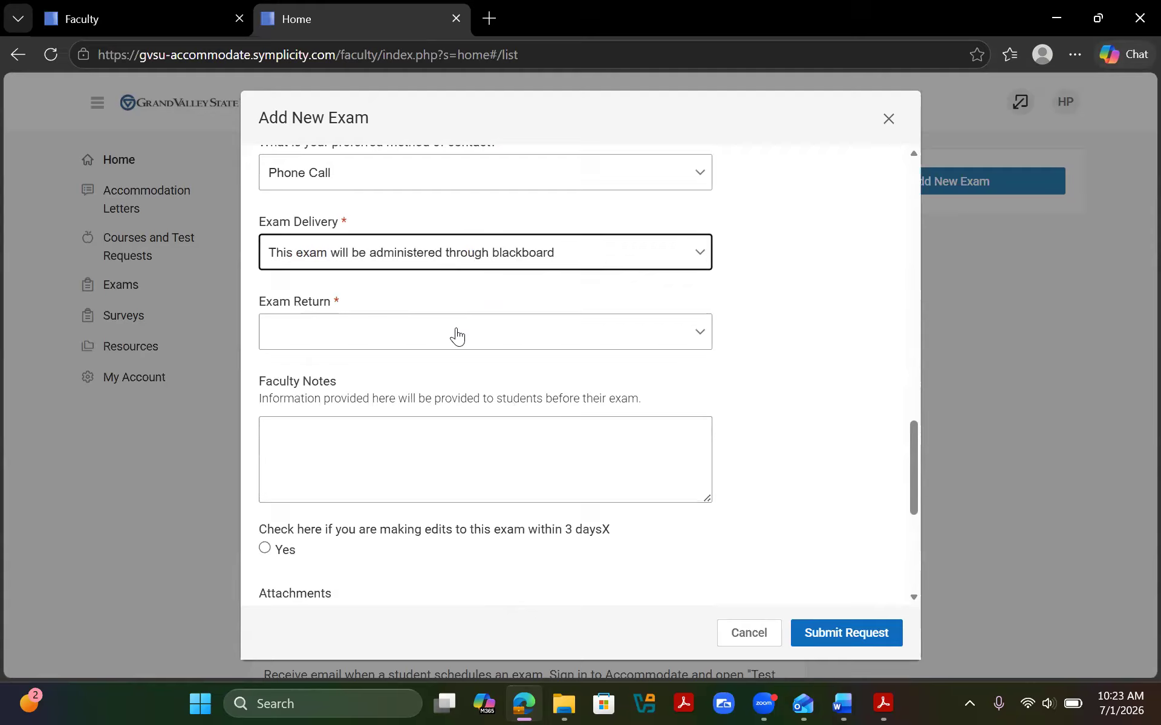
click(426, 349)
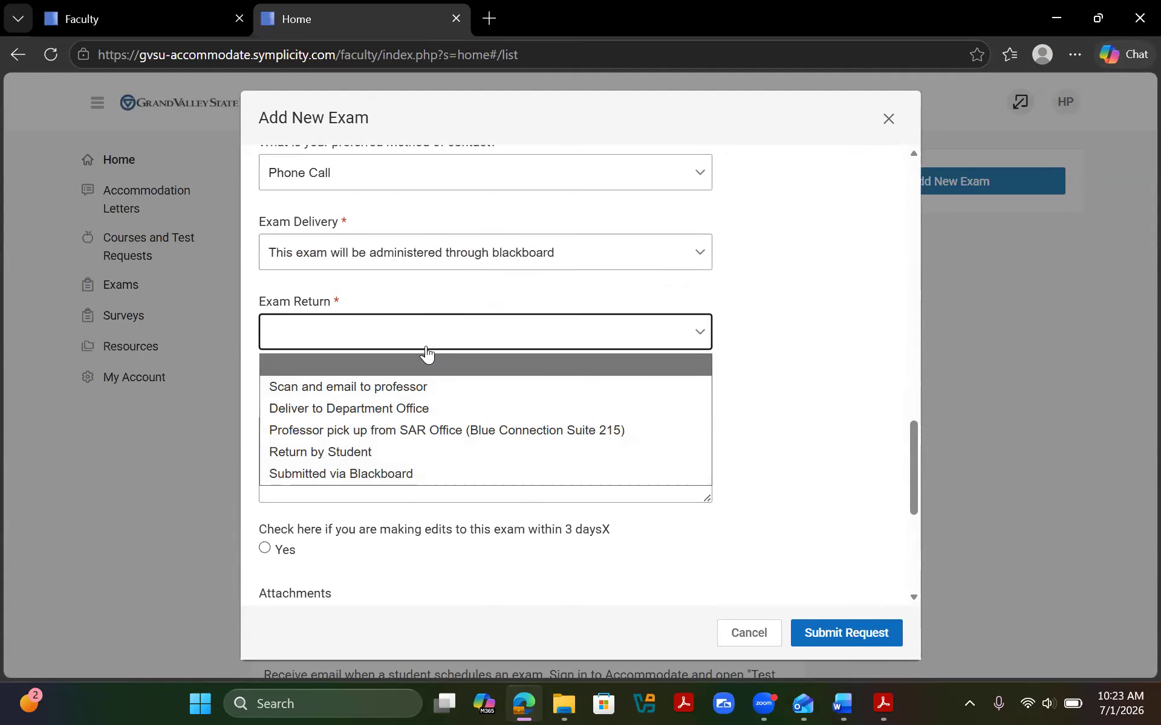
click(422, 470)
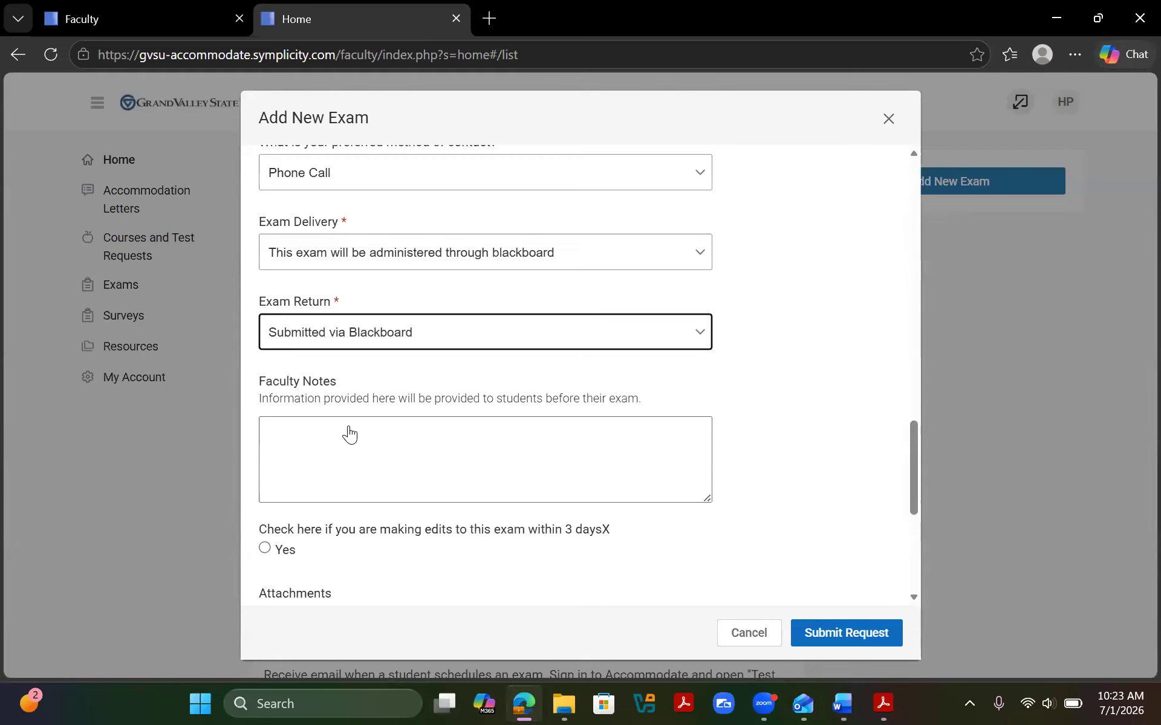
scroll(351, 431, down, 1)
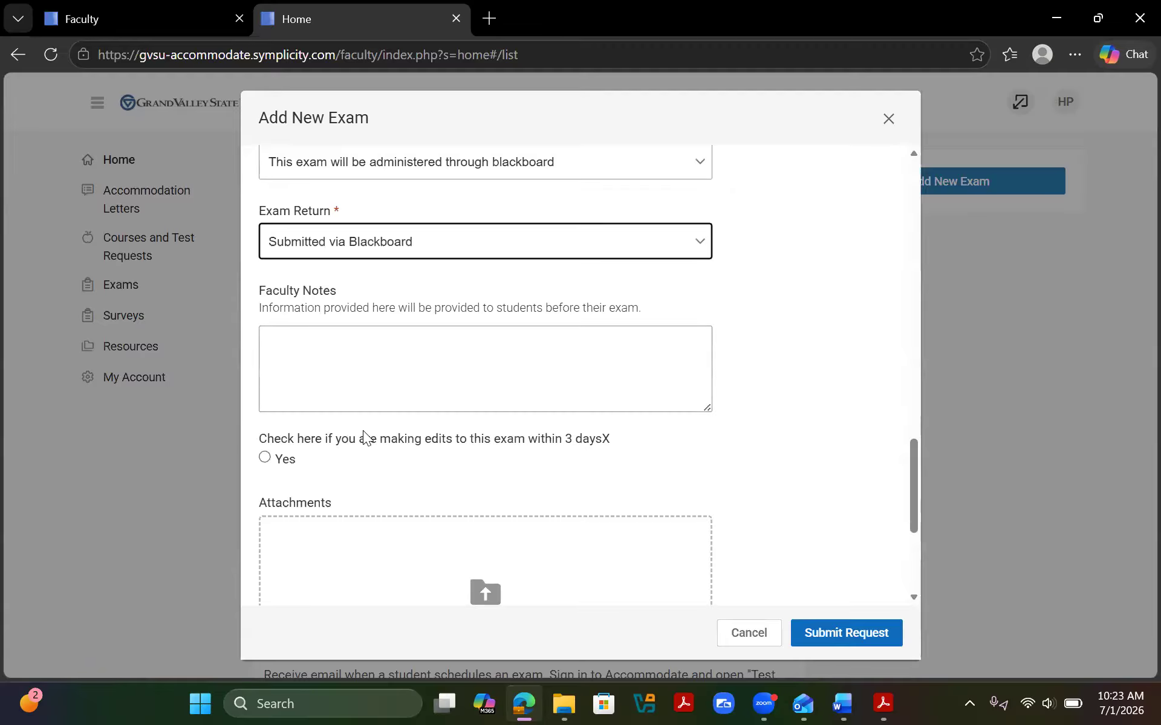
scroll(373, 426, down, 2)
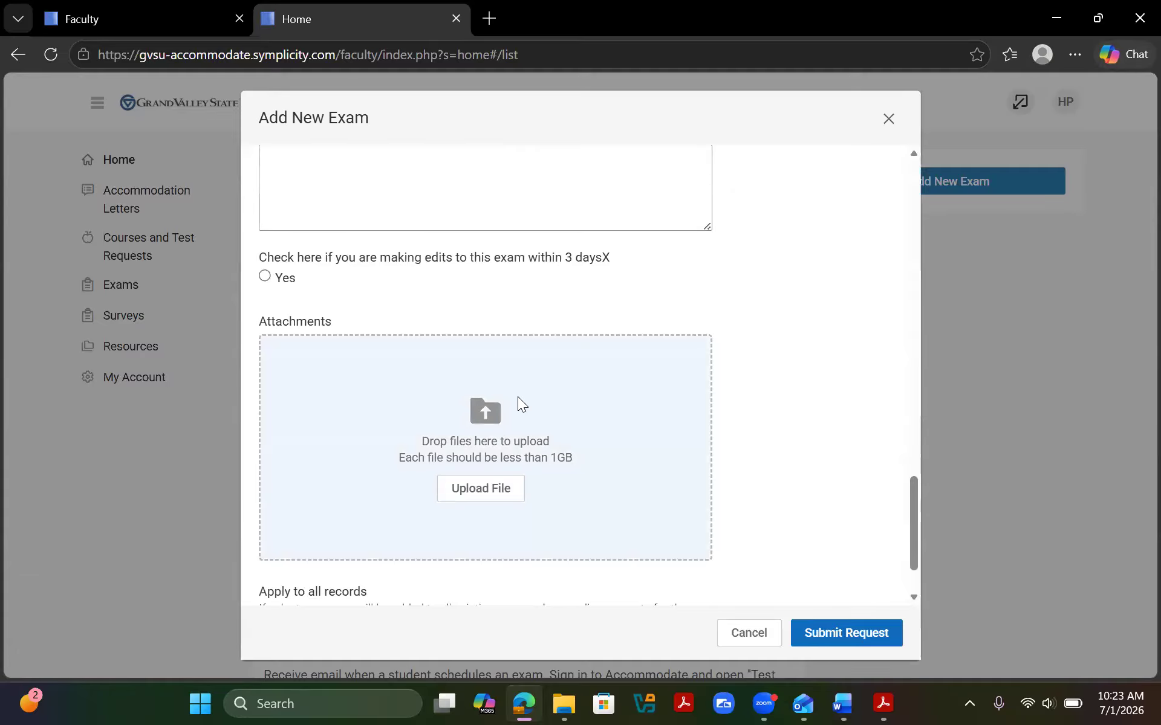
scroll(518, 397, down, 1)
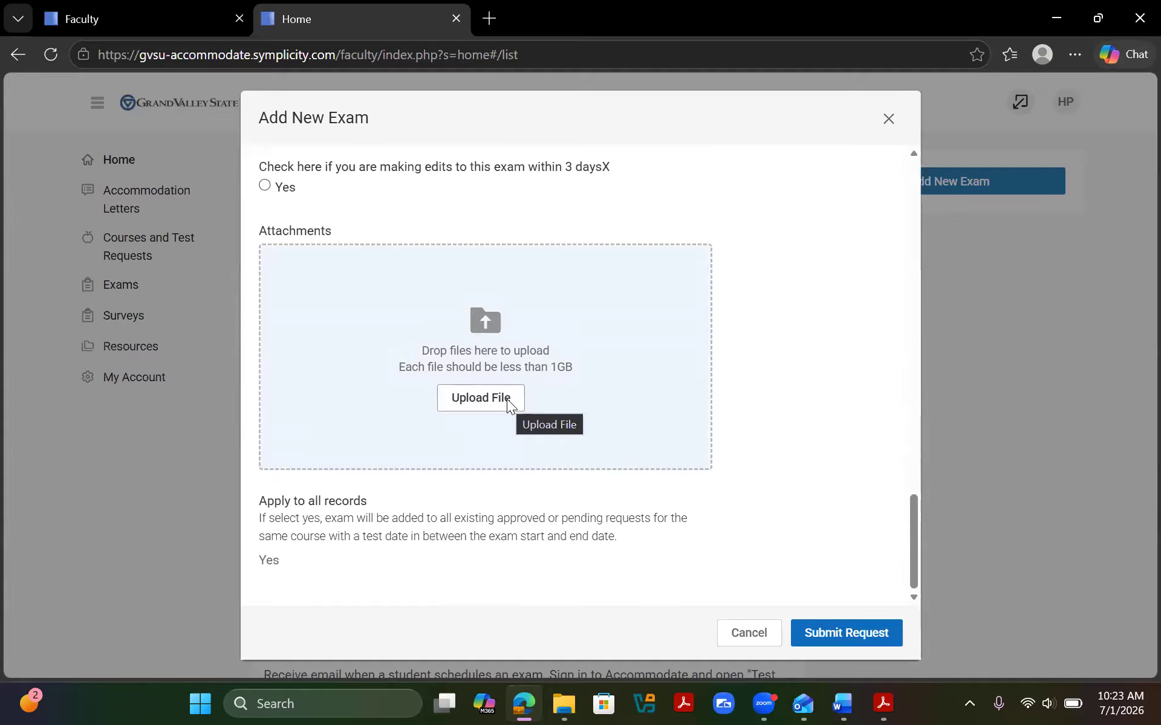
click(507, 399)
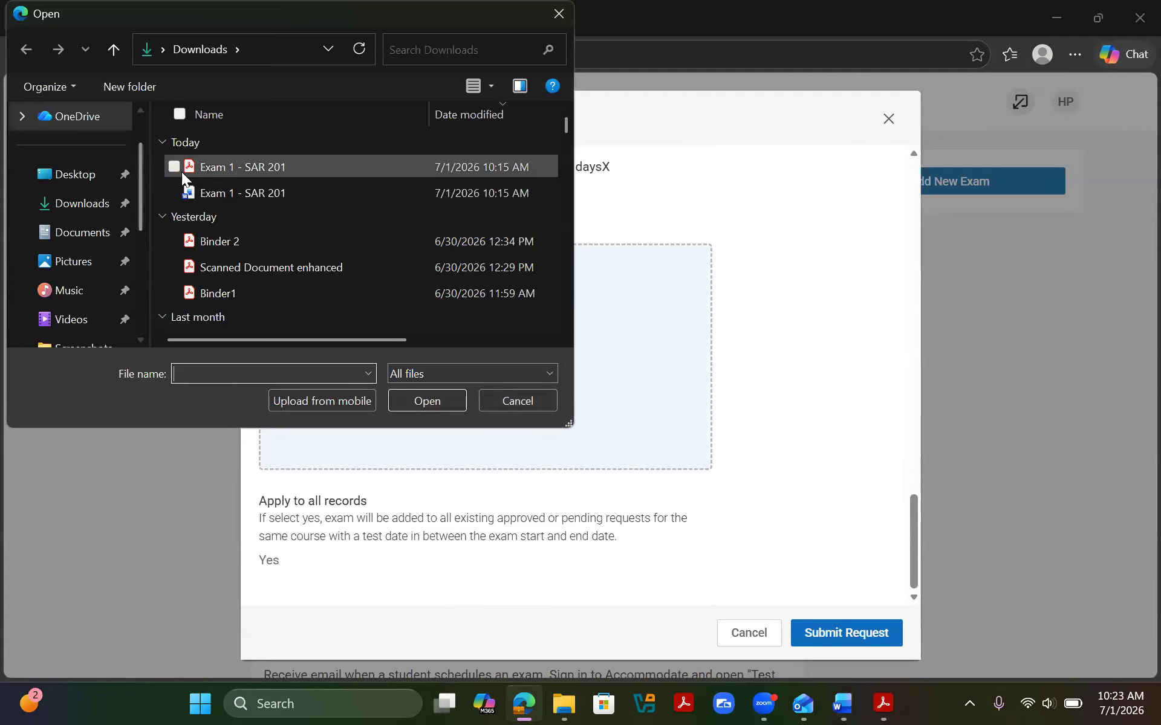
click(191, 169)
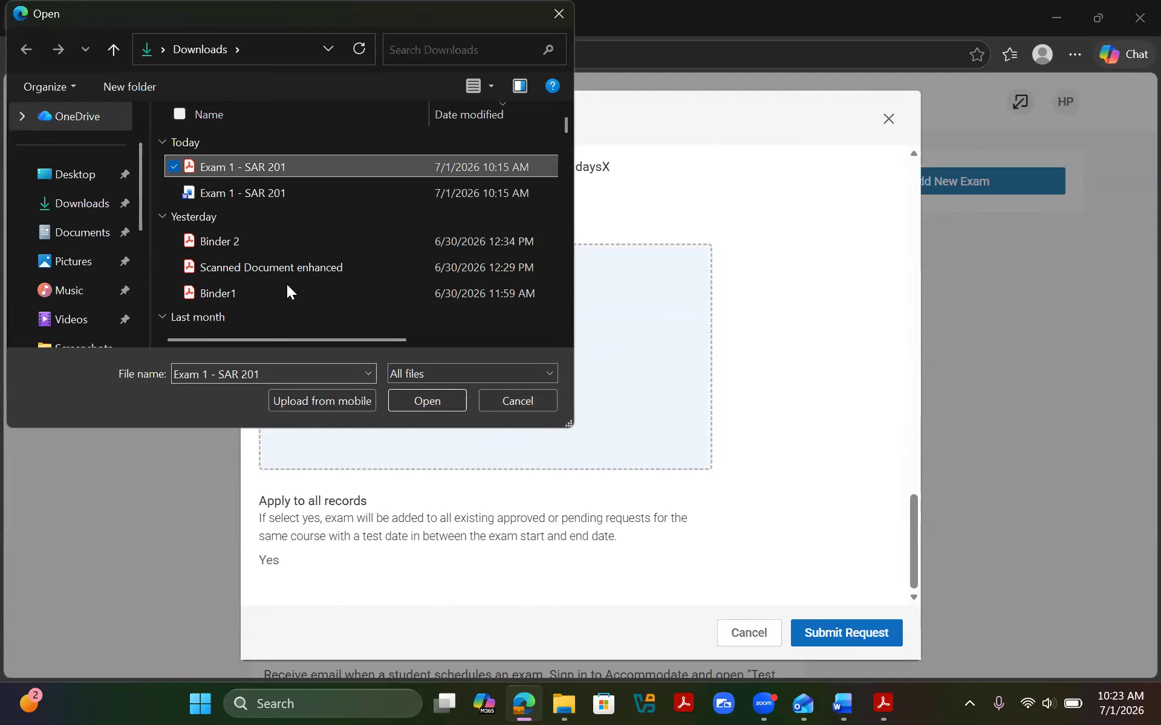
click(515, 398)
- Submit the new exam request without faculty notes or attachments, and open the exams catalog at the Exam 1 entry
scroll(508, 393, up, 3)
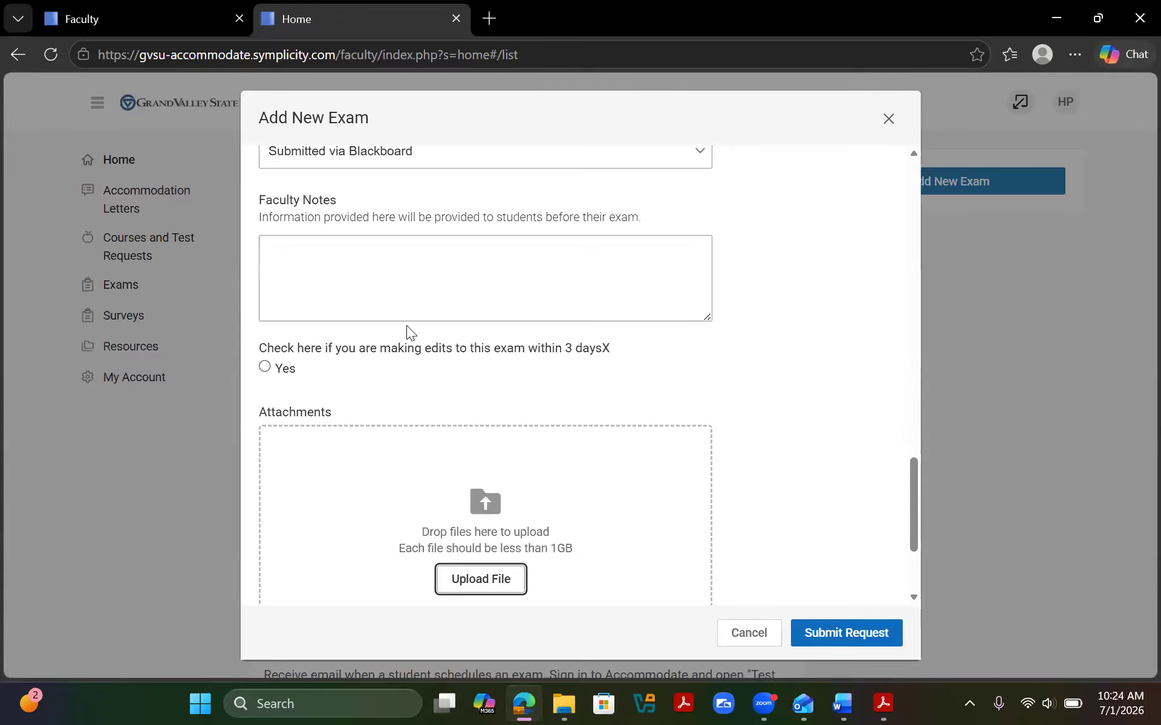
scroll(423, 320, down, 3)
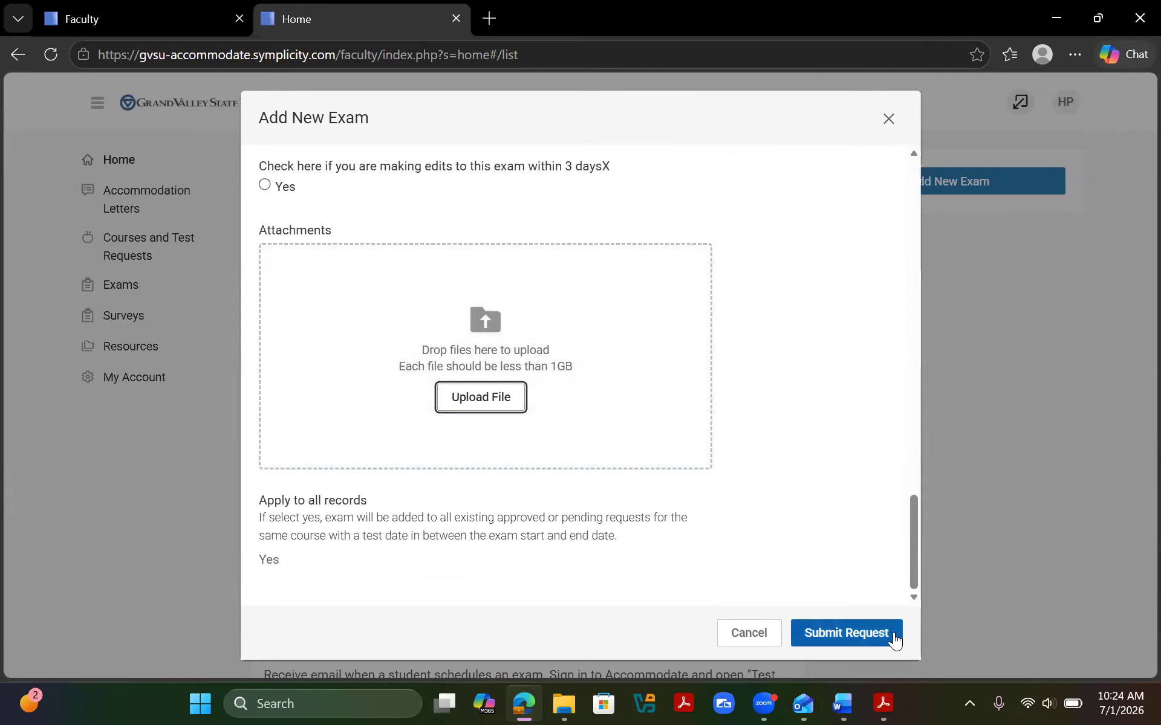
click(891, 635)
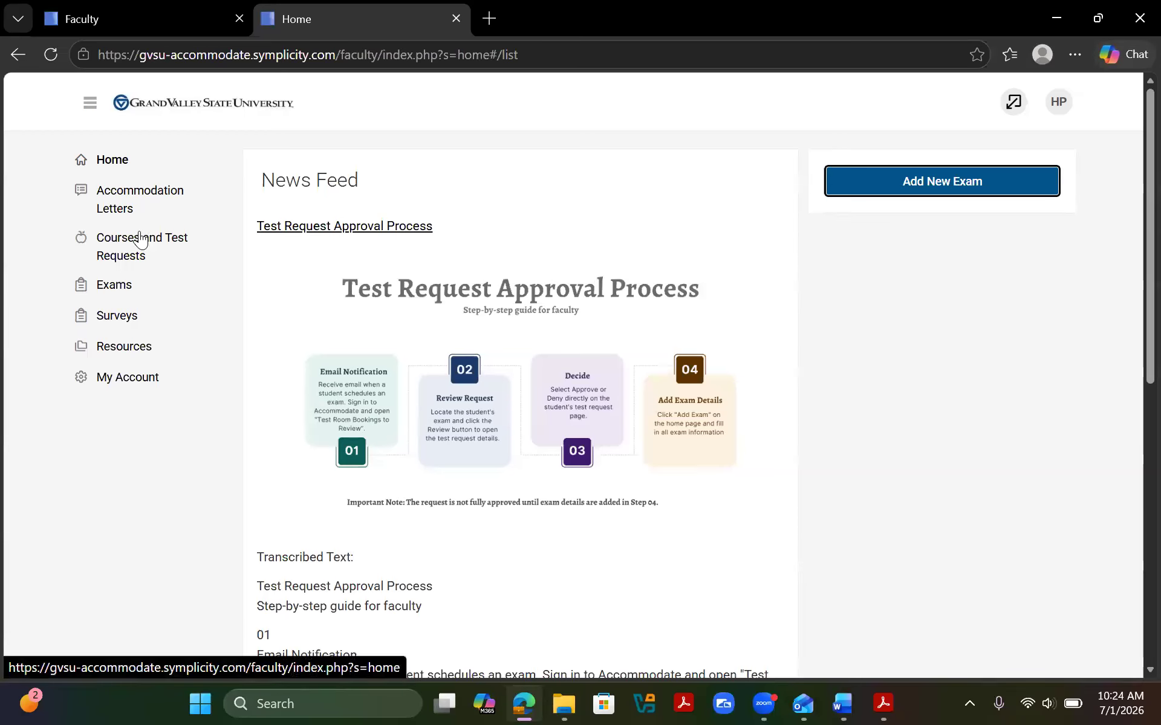
click(120, 293)
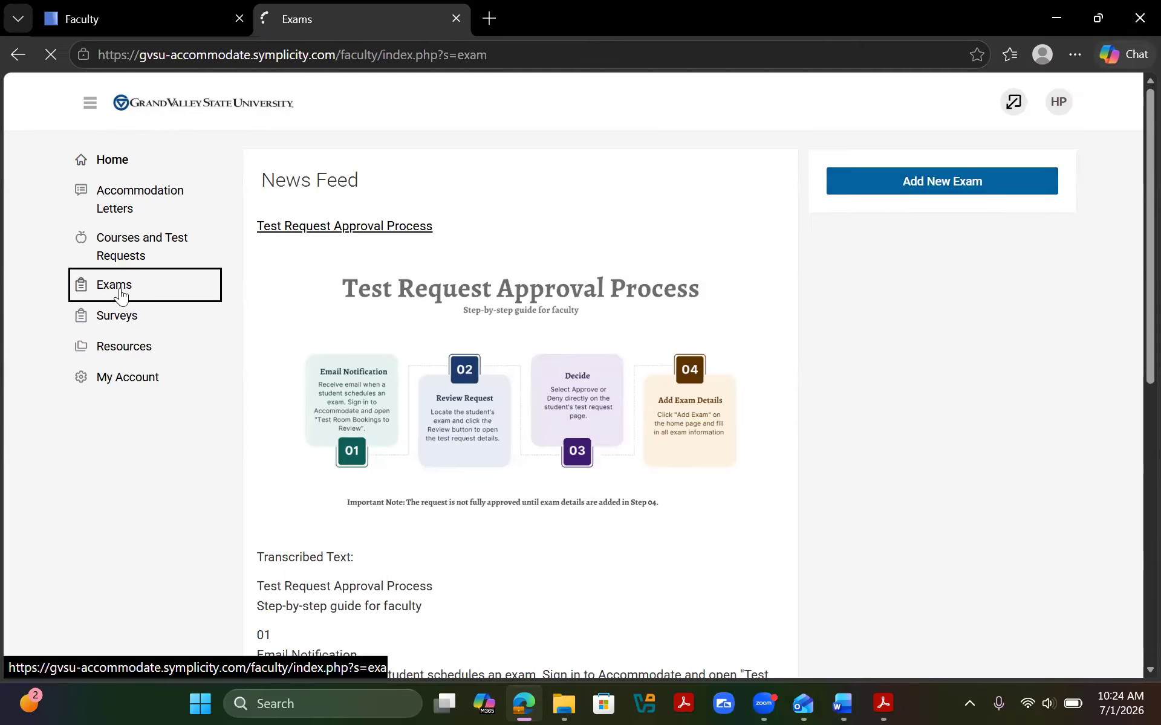
scroll(449, 433, down, 2)
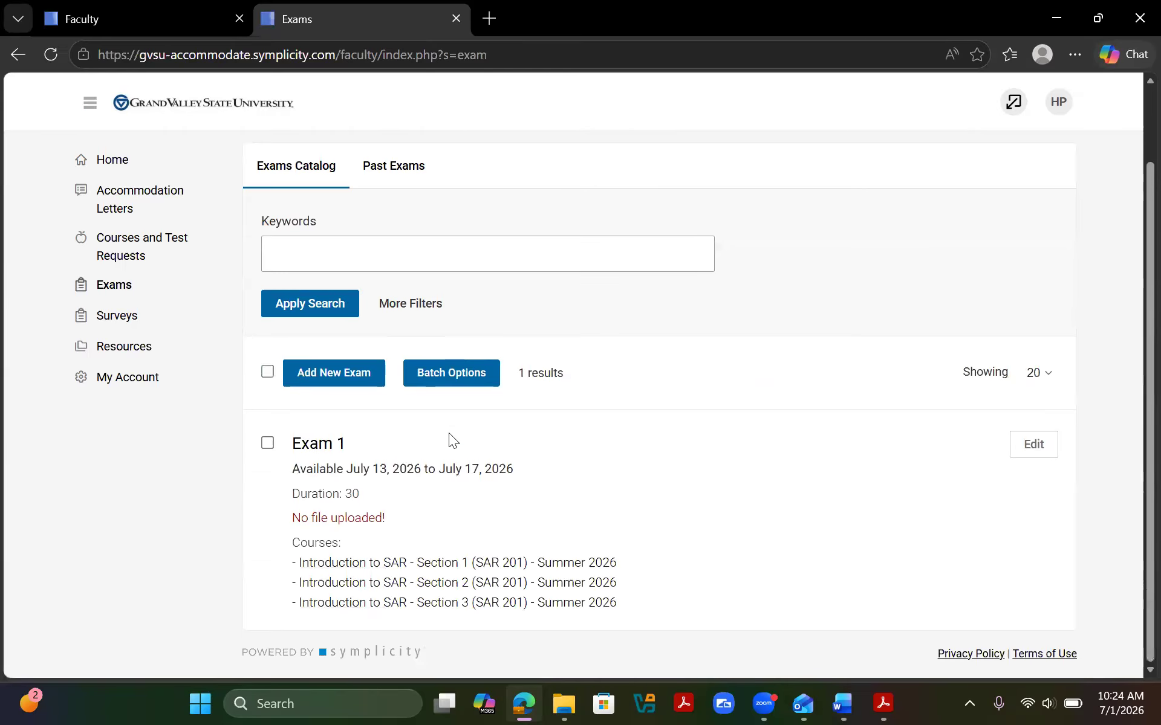